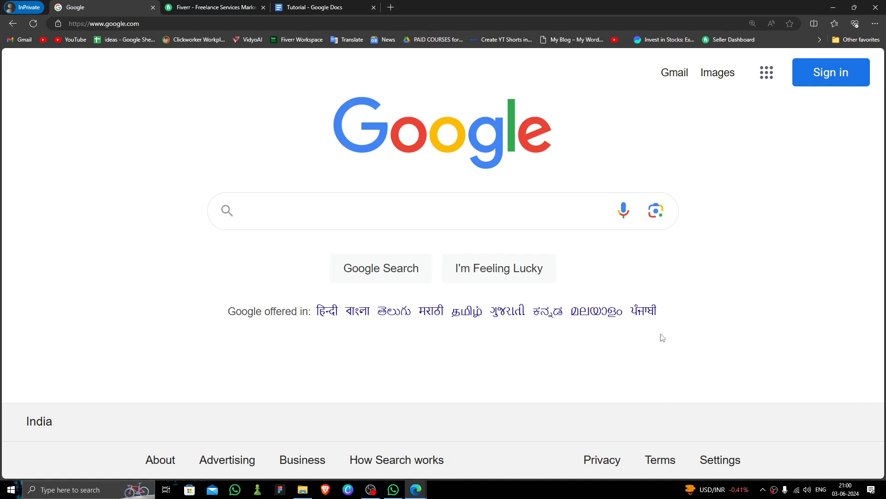
# Search Google for 'fiverr', then switch to the Fiverr homepage tab already open
pyautogui.click(388, 215)
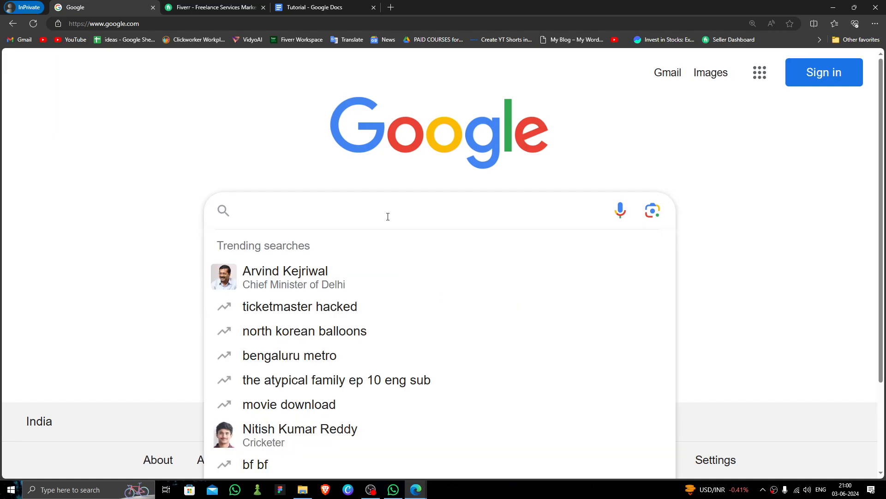
pyautogui.write('fiverr')
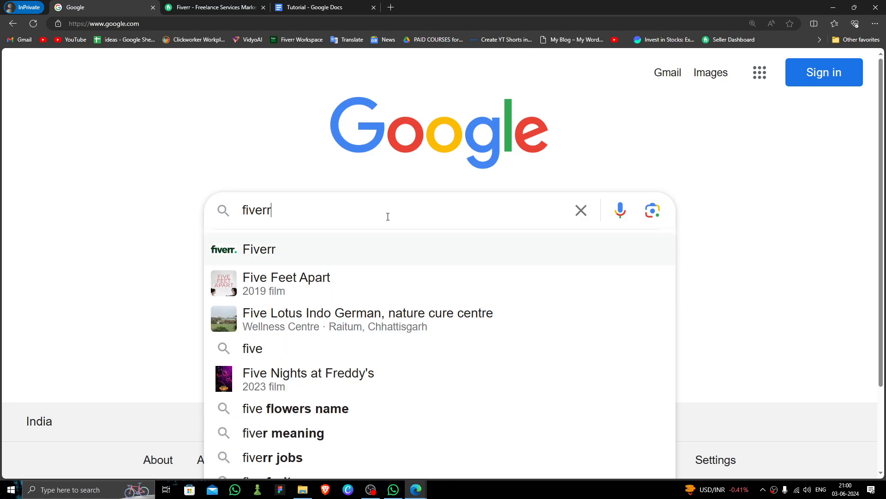
pyautogui.press('Return')
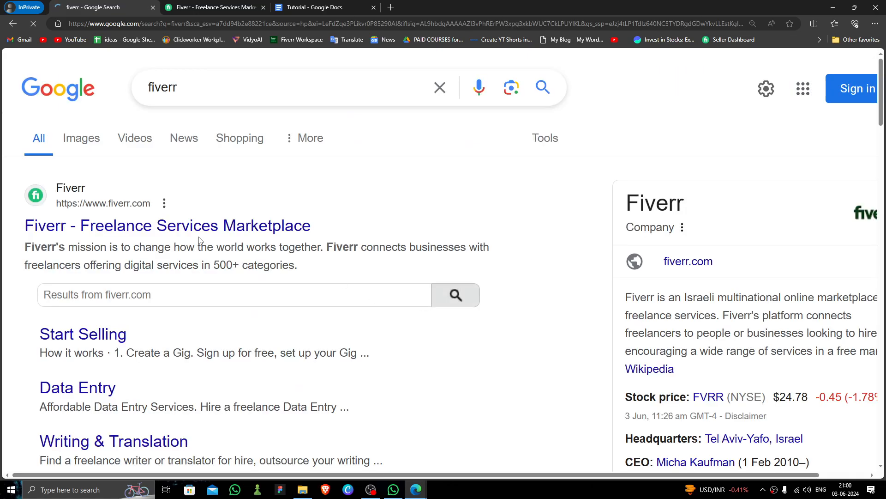
pyautogui.click(189, 7)
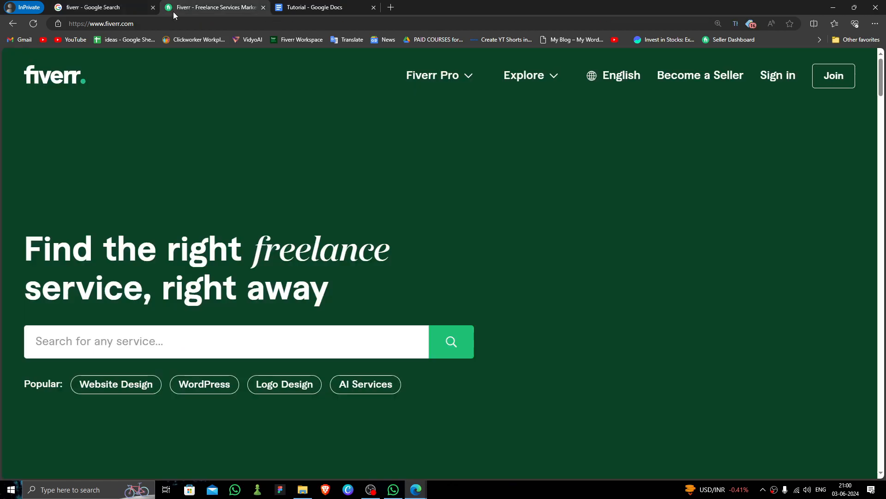
pyautogui.click(132, 7)
pyautogui.hotkey('alt', 'Left')
pyautogui.click(189, 7)
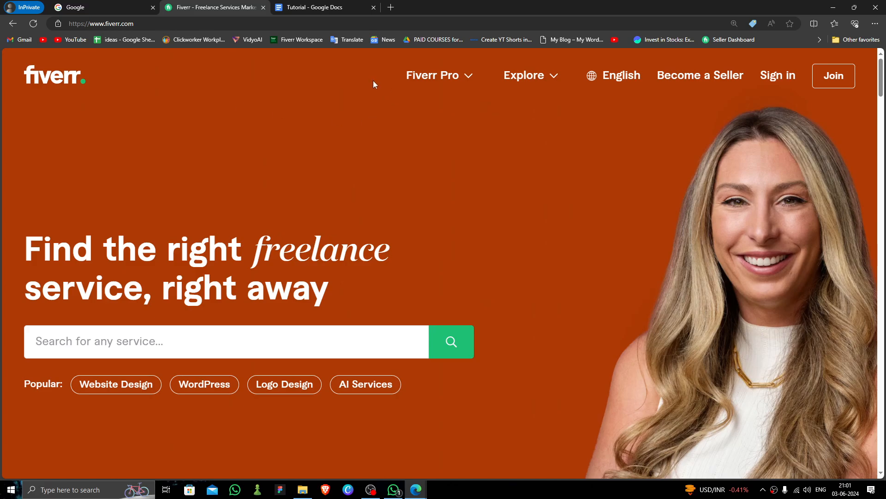
pyautogui.scroll(-10, 374, 84)
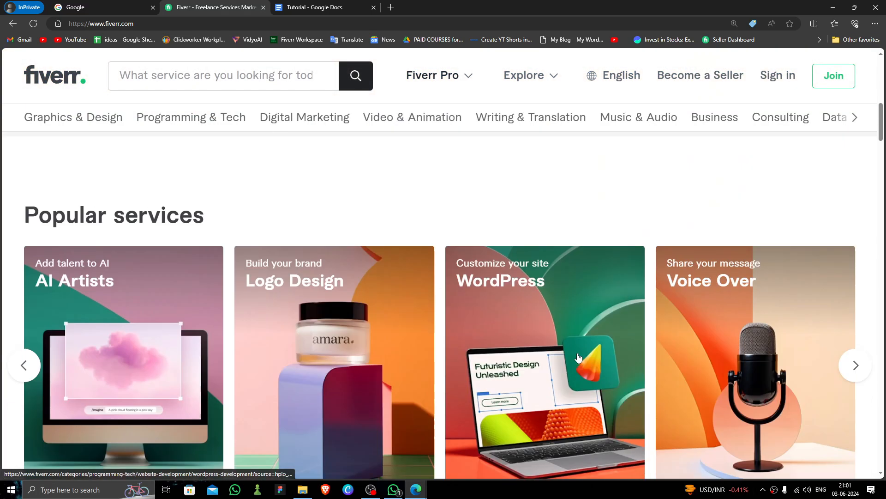
pyautogui.scroll(-4, 578, 357)
pyautogui.scroll(2, 281, 255)
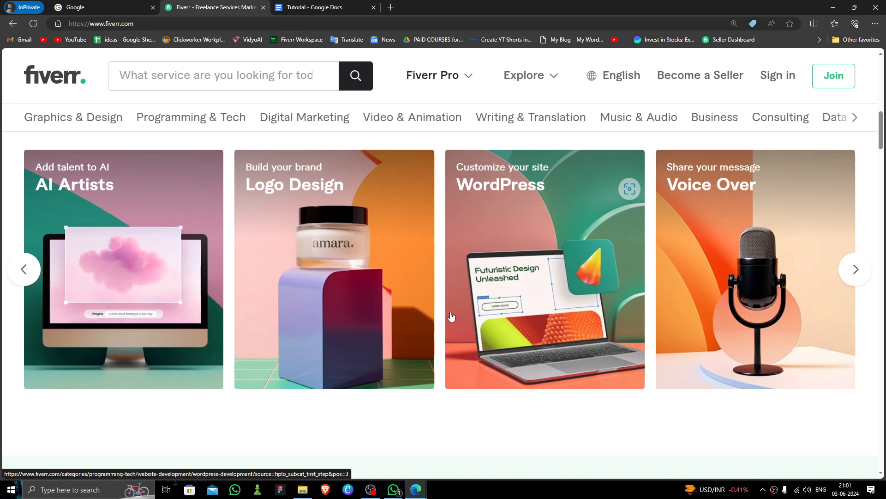
pyautogui.click(856, 270)
pyautogui.scroll(-1, 561, 292)
pyautogui.scroll(-6, 561, 291)
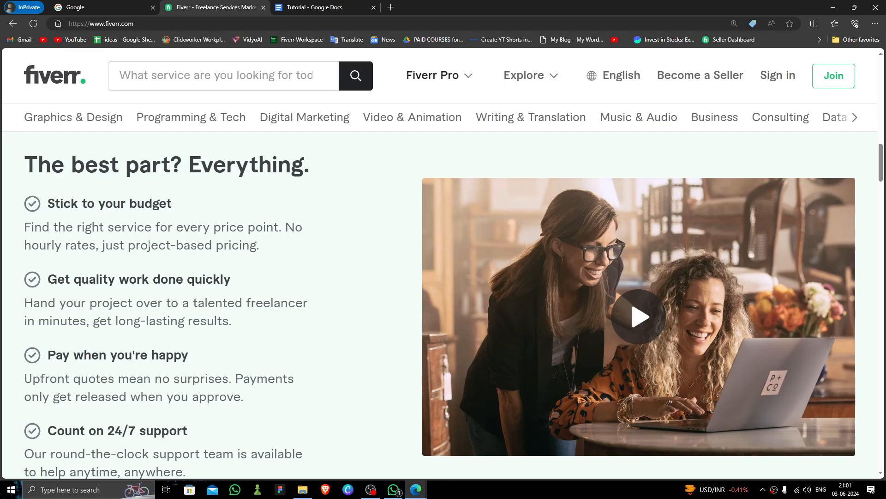
pyautogui.scroll(-5, 149, 244)
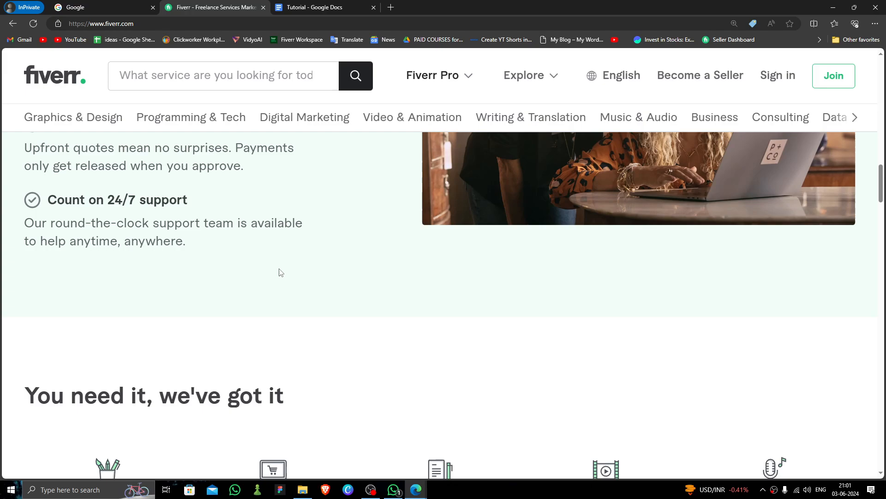
pyautogui.scroll(-4, 280, 274)
pyautogui.scroll(7, 313, 278)
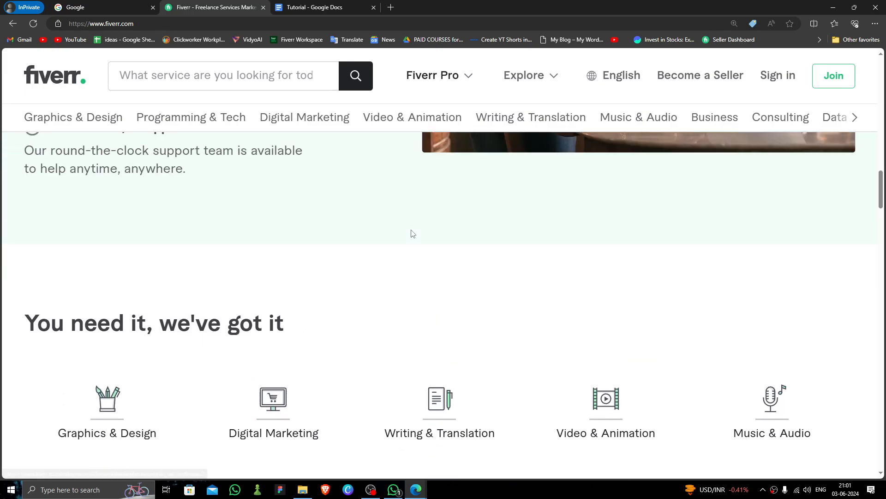
pyautogui.scroll(15, 401, 213)
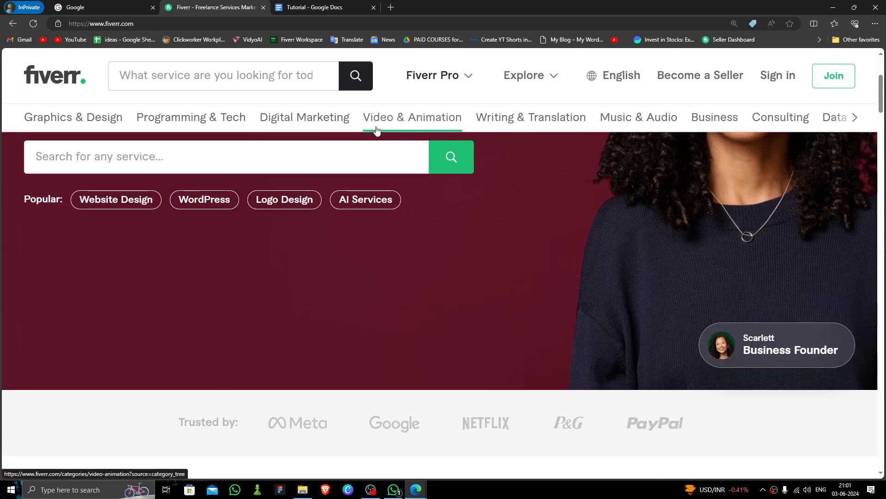
pyautogui.moveTo(479, 112)
pyautogui.scroll(3, 738, 143)
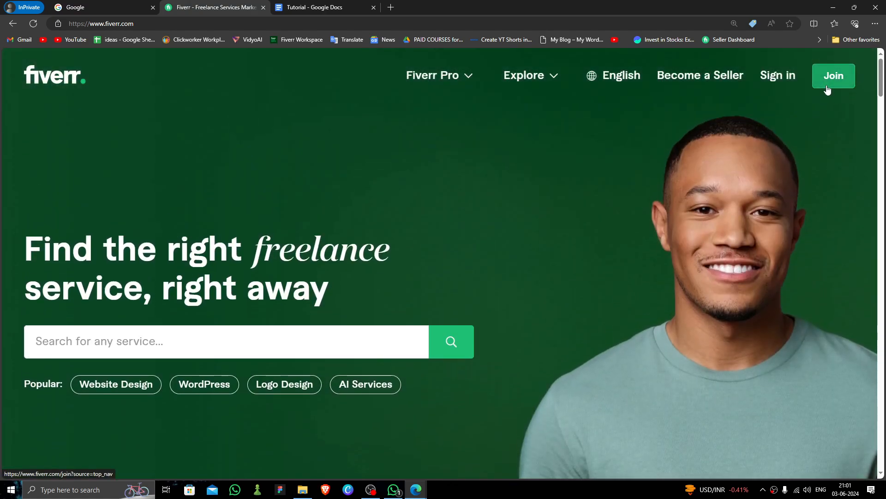
# Sign up by email, pasting the account e-mail and entering a password that meets all rules
pyautogui.click(826, 90)
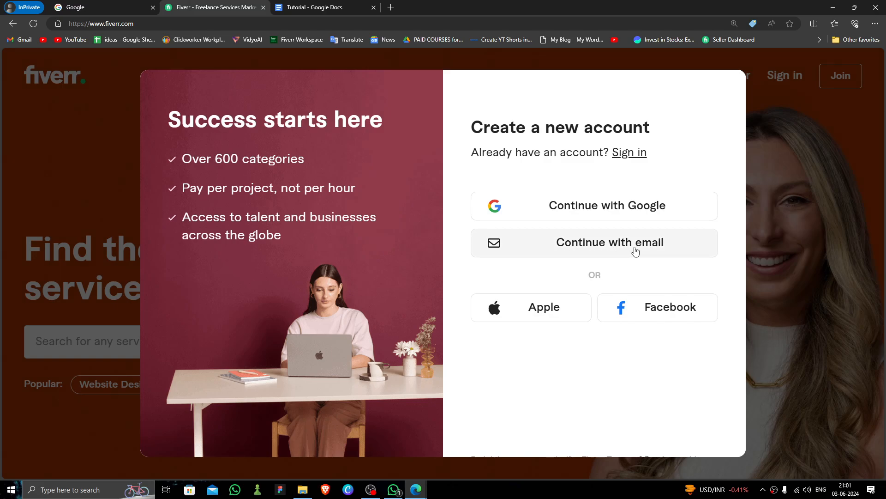
pyautogui.click(654, 249)
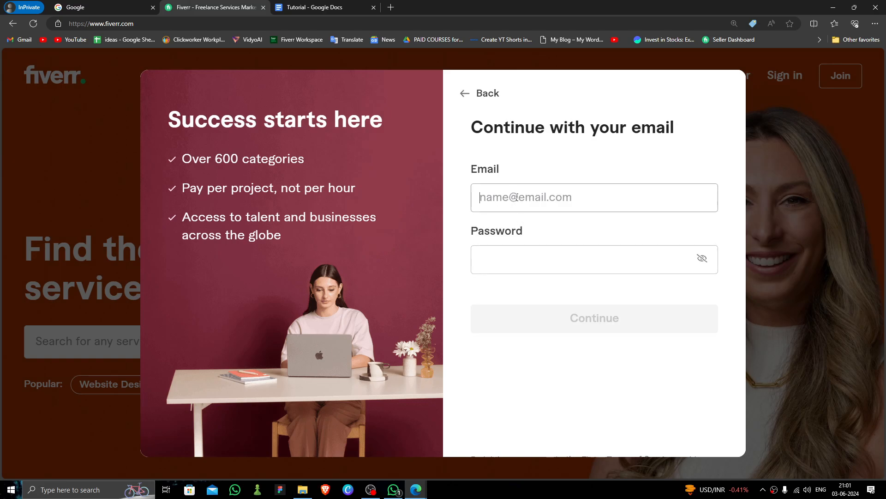
pyautogui.hotkey('ctrl', 'v')
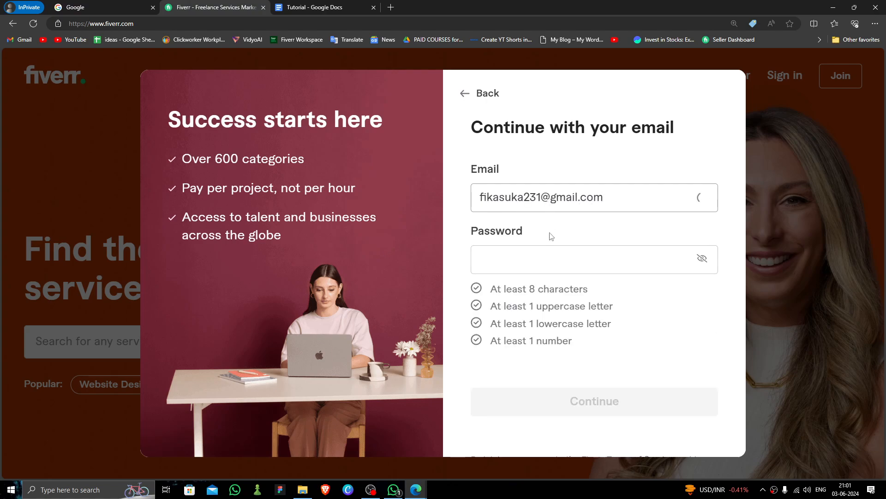
pyautogui.click(522, 257)
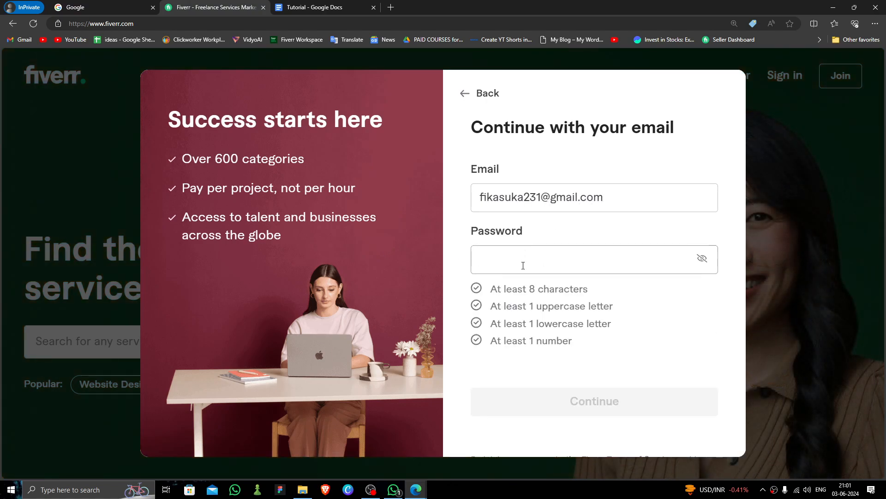
pyautogui.write('•••')
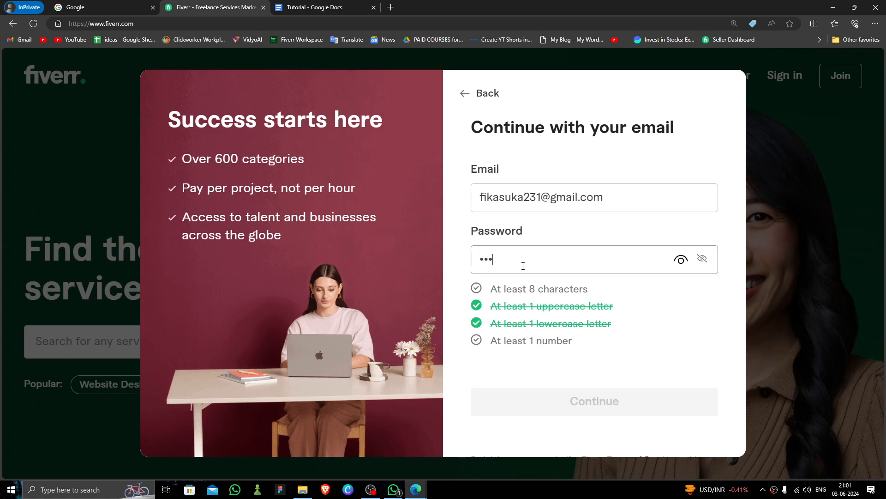
pyautogui.press('BackSpace')
pyautogui.press('BackSpace')
pyautogui.write('••••')
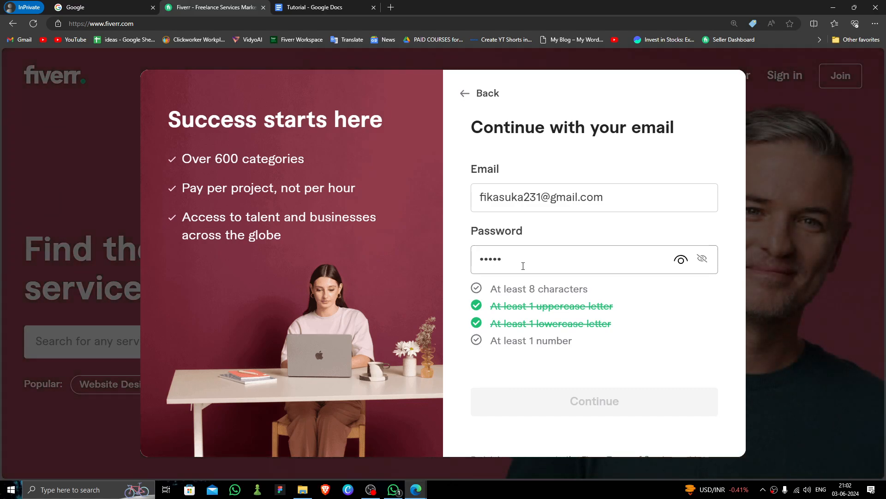
pyautogui.write('•••')
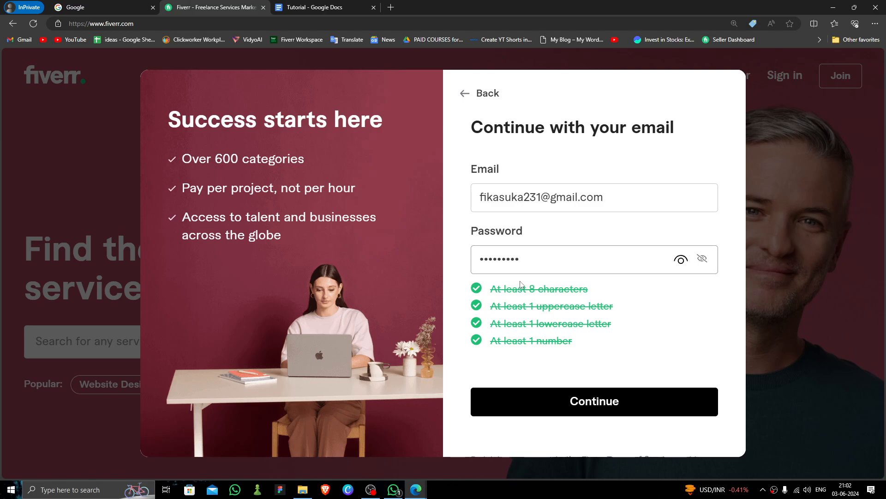
pyautogui.click(575, 397)
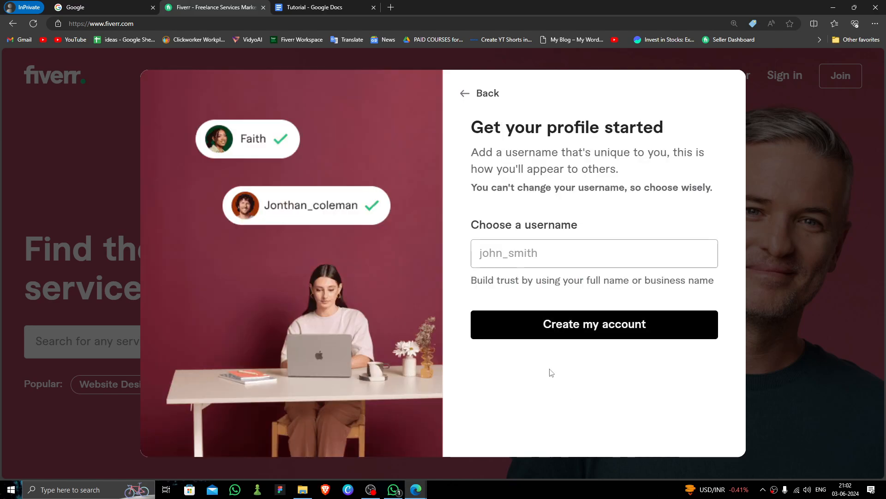
# Enter an available username and create the Fiverr account
pyautogui.click(489, 262)
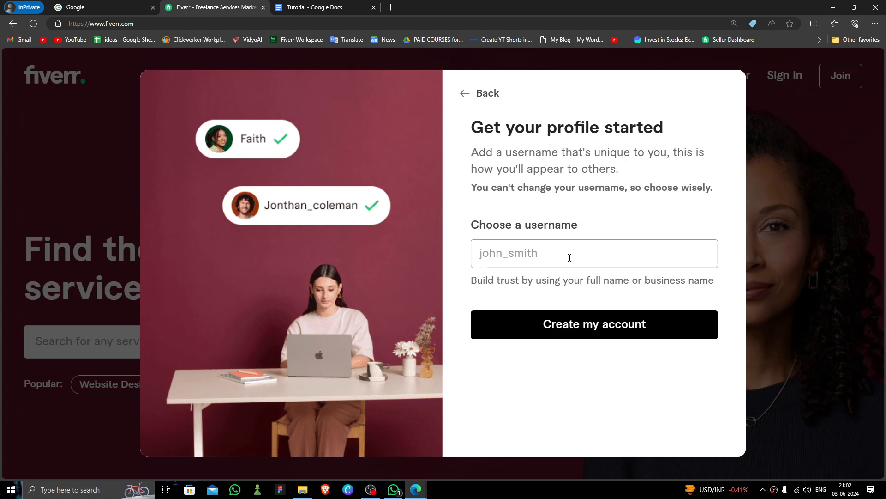
pyautogui.write('tut')
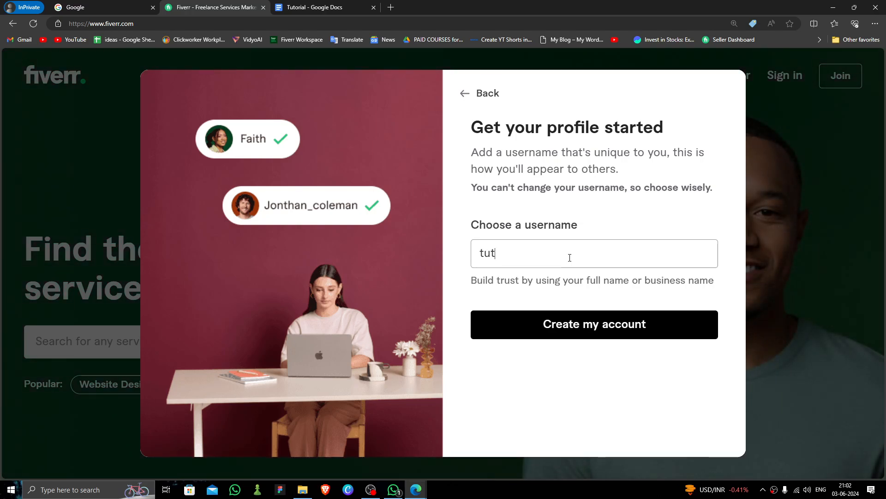
pyautogui.write('orial101')
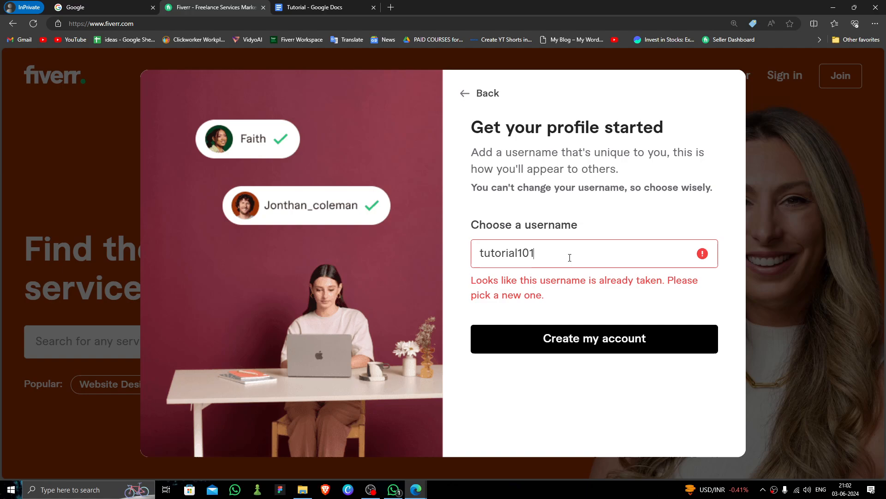
pyautogui.write('1')
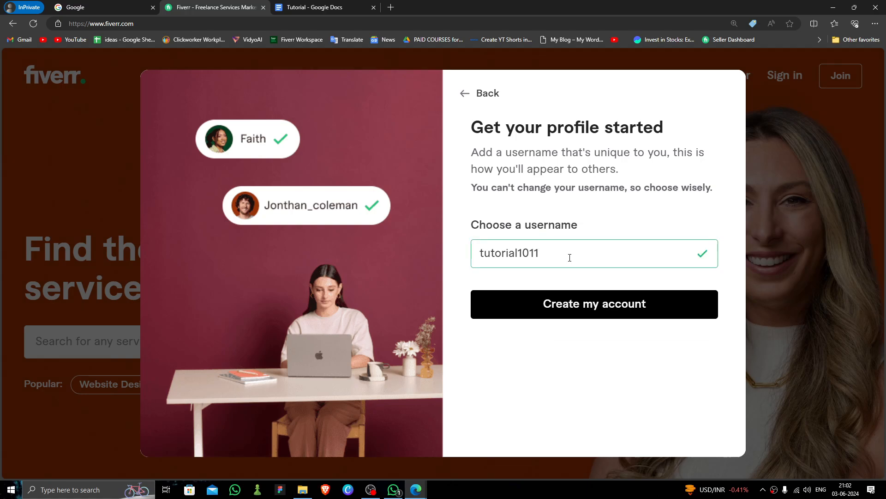
pyautogui.click(578, 310)
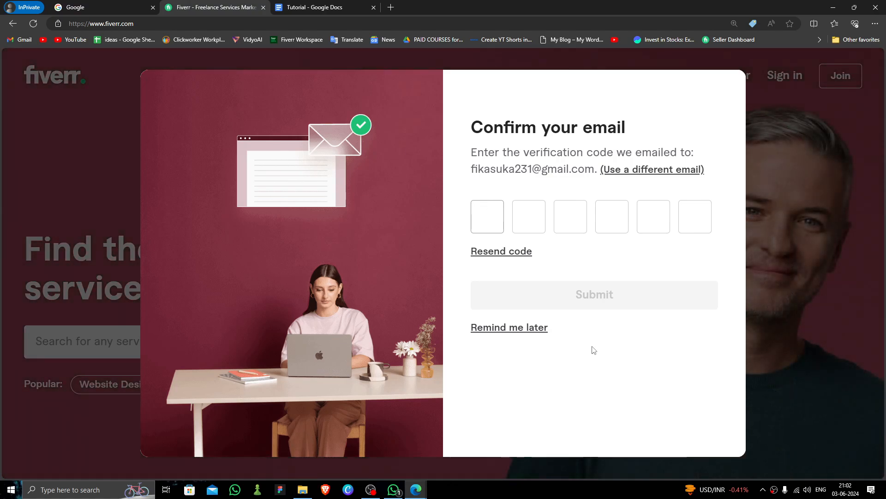
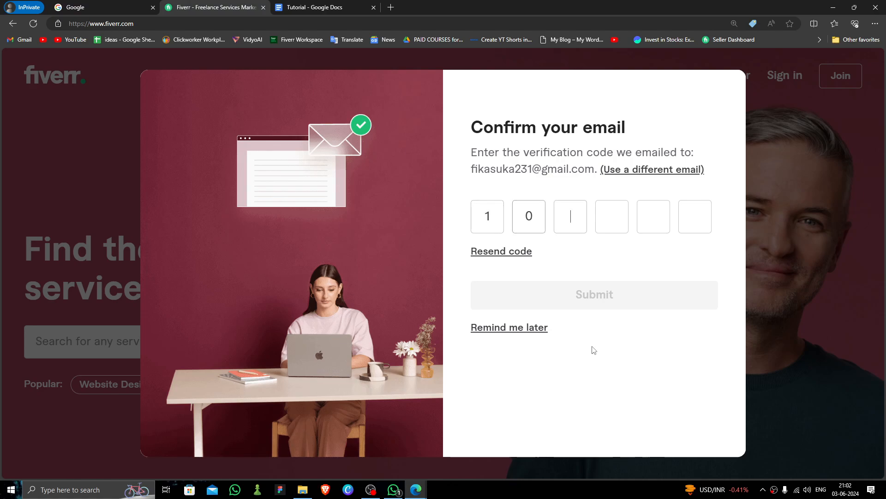
# Enter the emailed six-digit verification code, correcting a mistyped start
pyautogui.press('BackSpace')
pyautogui.press('BackSpace')
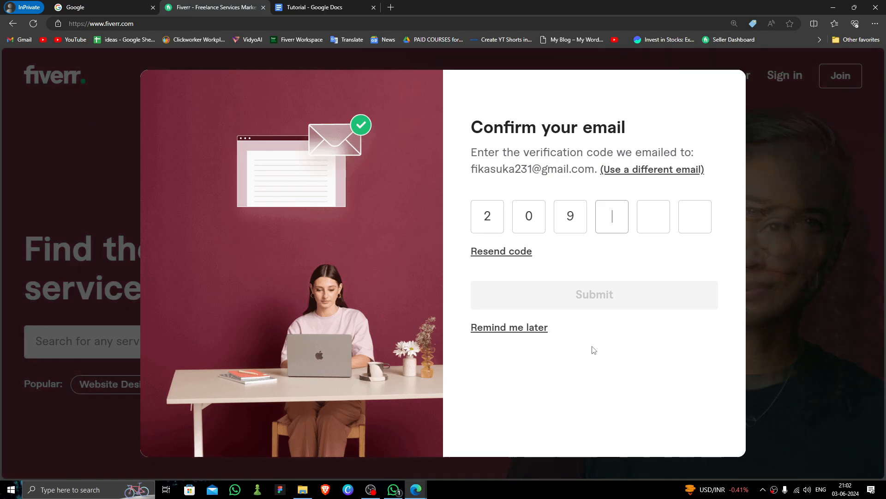
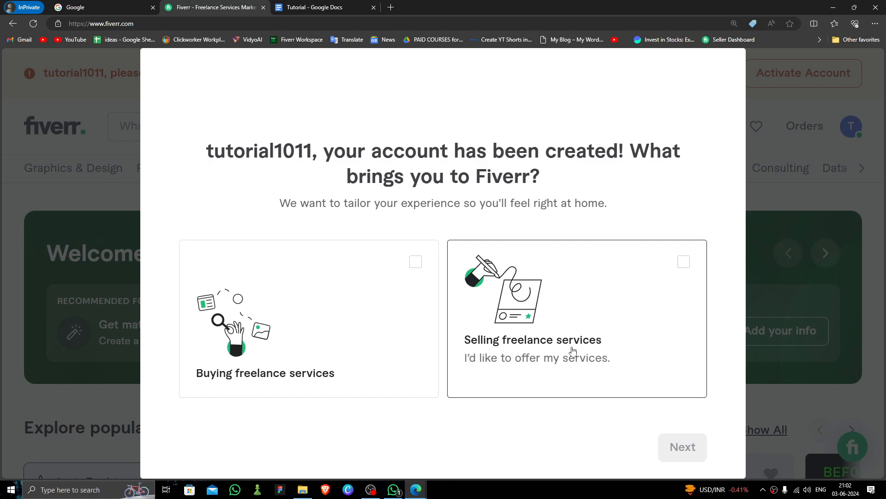
# Answer onboarding as a Solo freelancer just getting started, then choose to complete the seller profile
pyautogui.click(640, 309)
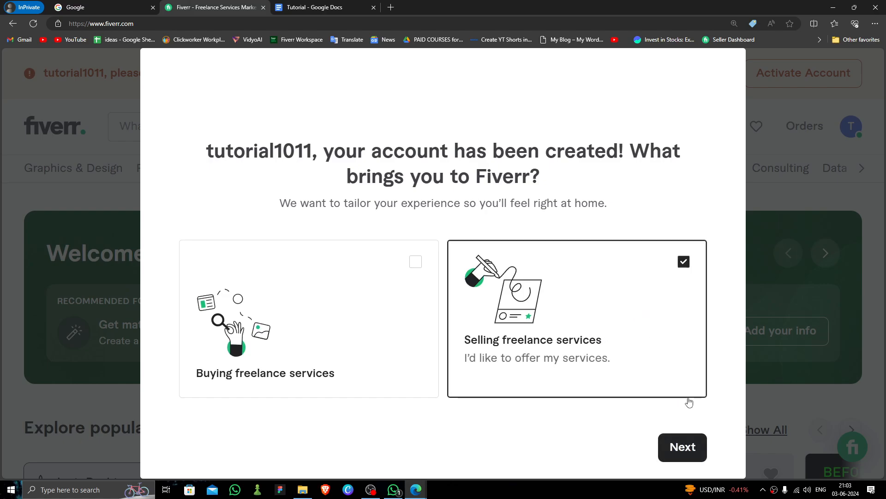
pyautogui.click(683, 447)
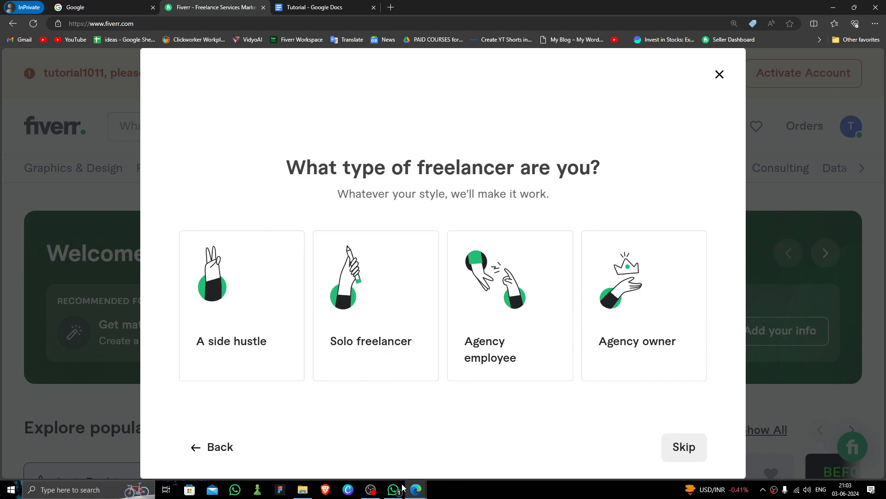
pyautogui.click(393, 330)
pyautogui.click(682, 446)
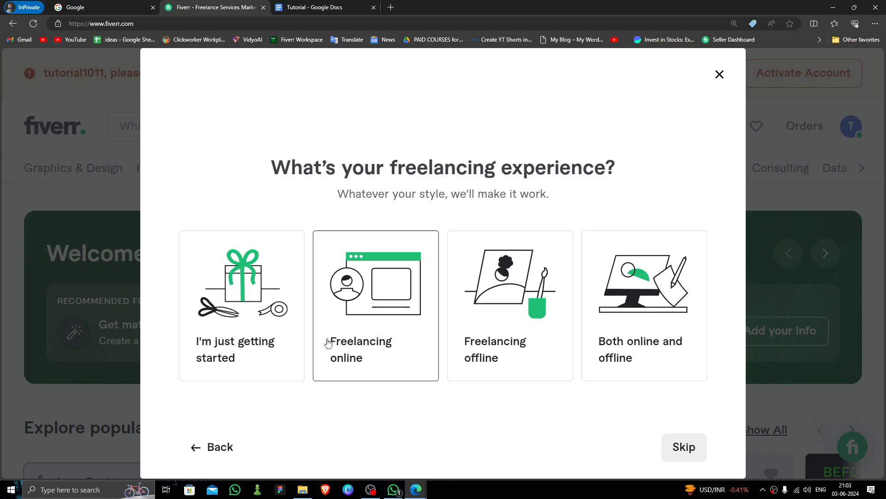
pyautogui.click(265, 337)
pyautogui.click(688, 447)
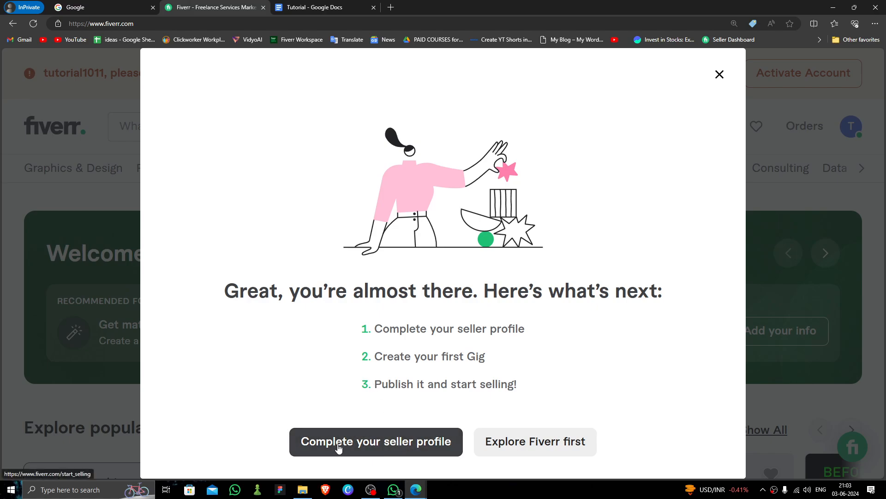
pyautogui.click(433, 454)
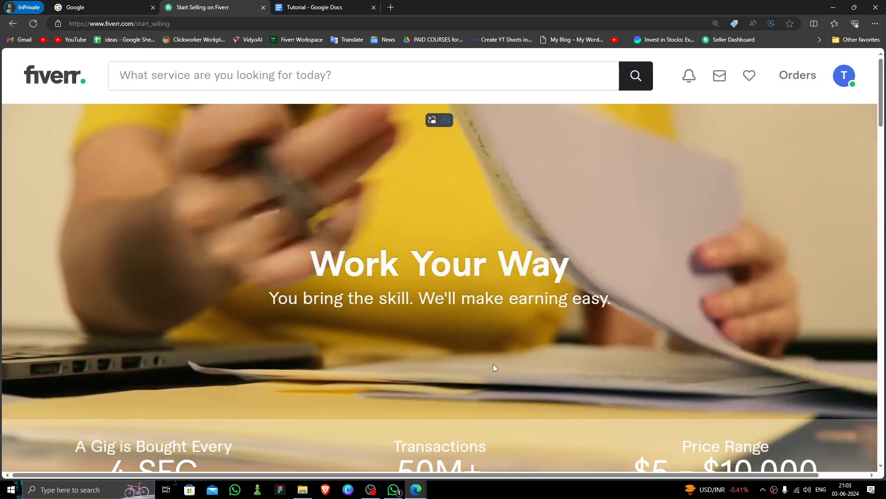
# Start as a seller and continue past the overview and profile do's-and-don'ts pages
pyautogui.scroll(-4, 592, 288)
pyautogui.scroll(4, 574, 355)
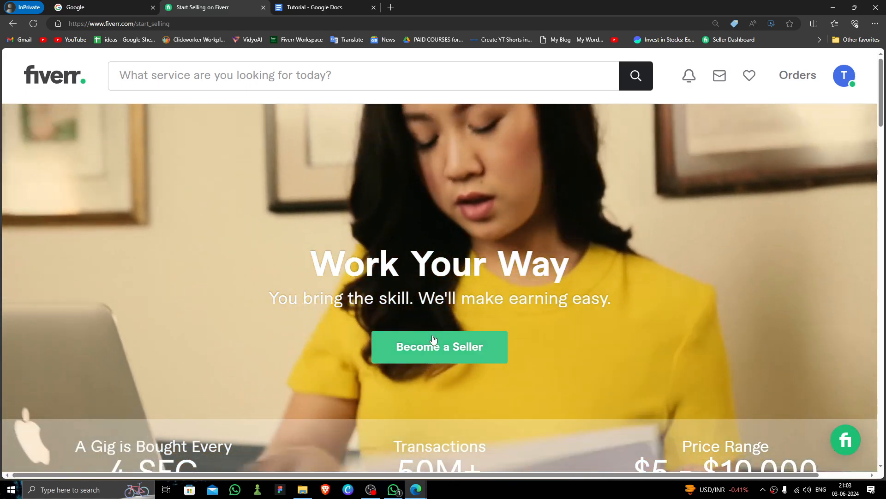
pyautogui.click(432, 345)
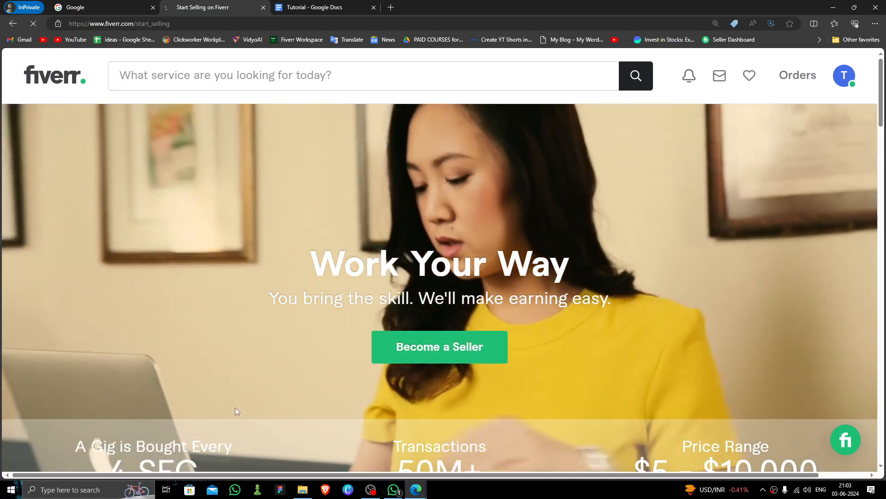
pyautogui.scroll(-2, 304, 296)
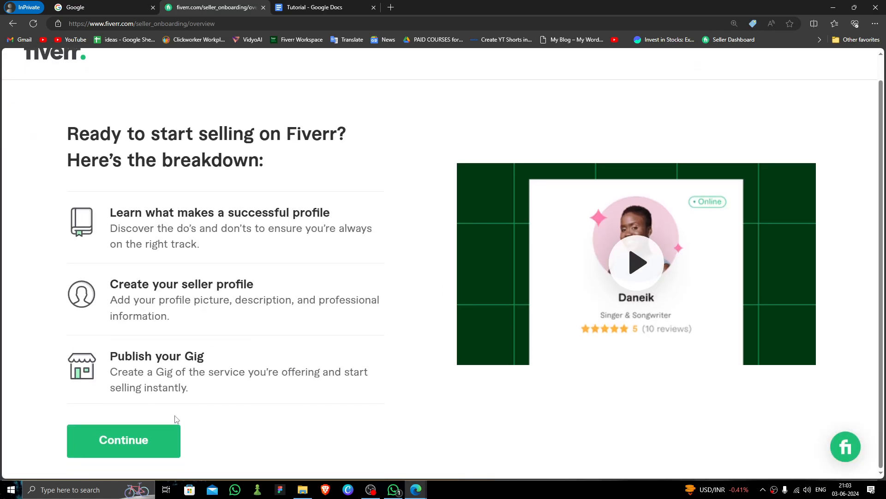
pyautogui.click(147, 440)
pyautogui.click(358, 441)
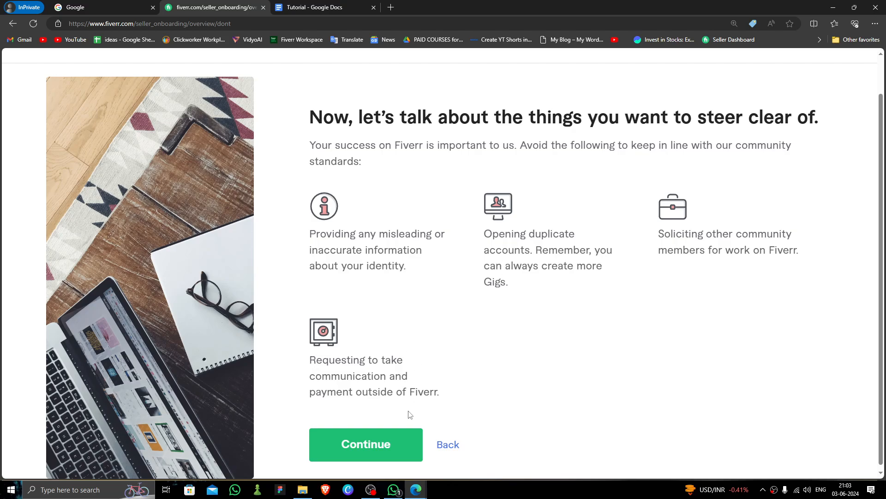
pyautogui.click(382, 437)
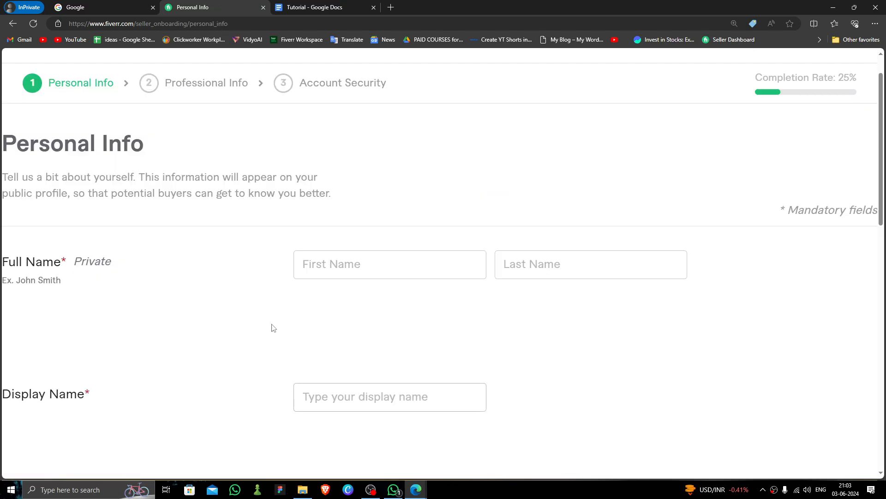
# Enter the seller's first and last name, fixing a typo in the last name
pyautogui.scroll(-2, 132, 218)
pyautogui.scroll(3, 279, 229)
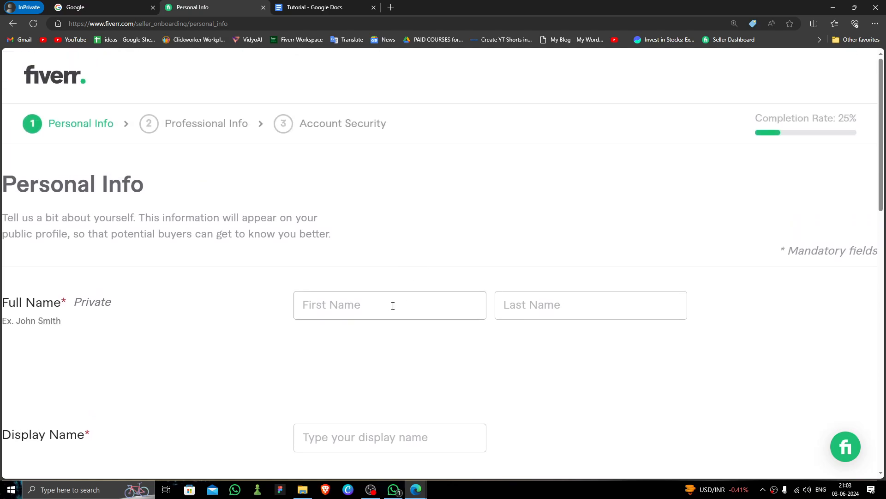
pyautogui.click(388, 305)
pyautogui.write('jhon')
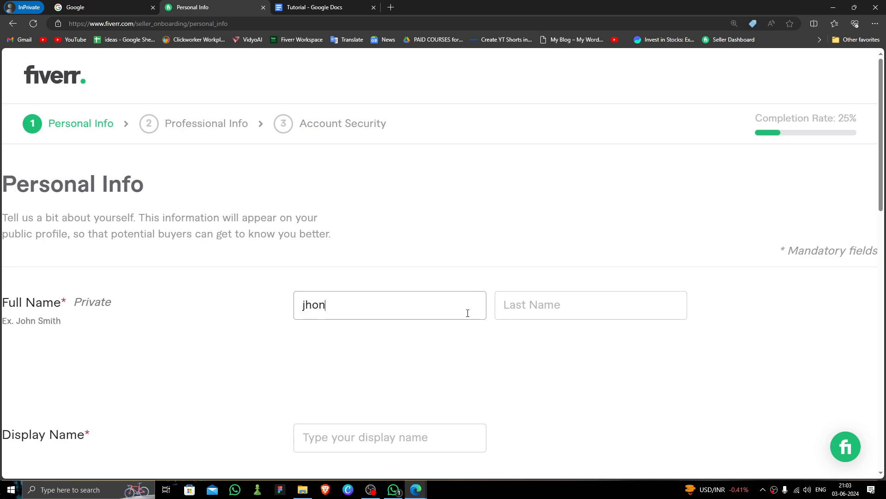
pyautogui.click(529, 309)
pyautogui.write('smoqio')
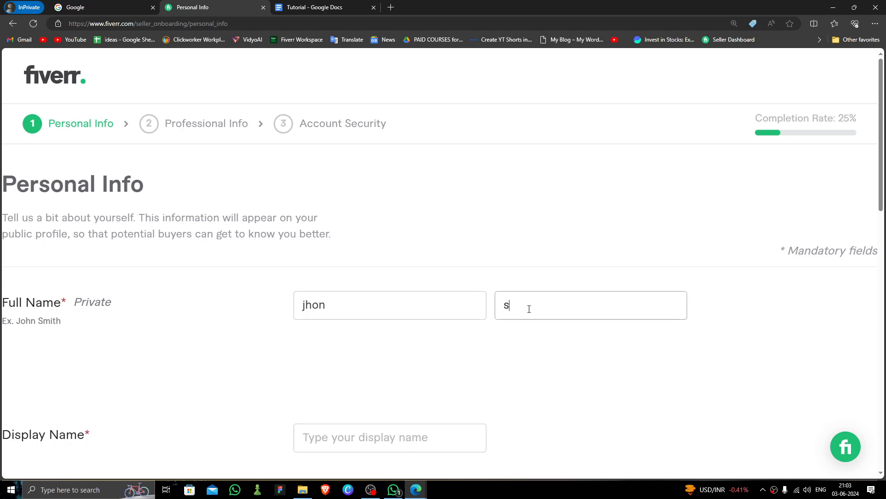
pyautogui.press('BackSpace')
pyautogui.press('BackSpace')
pyautogui.press('BackSpace')
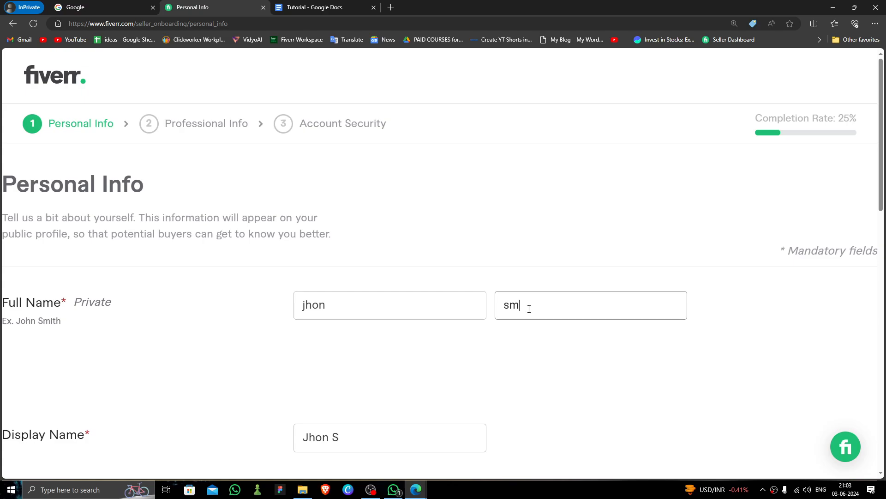
pyautogui.write('th')
# Complete the auto-filled Display Name as the seller's full name
pyautogui.scroll(-3, 489, 340)
pyautogui.click(381, 304)
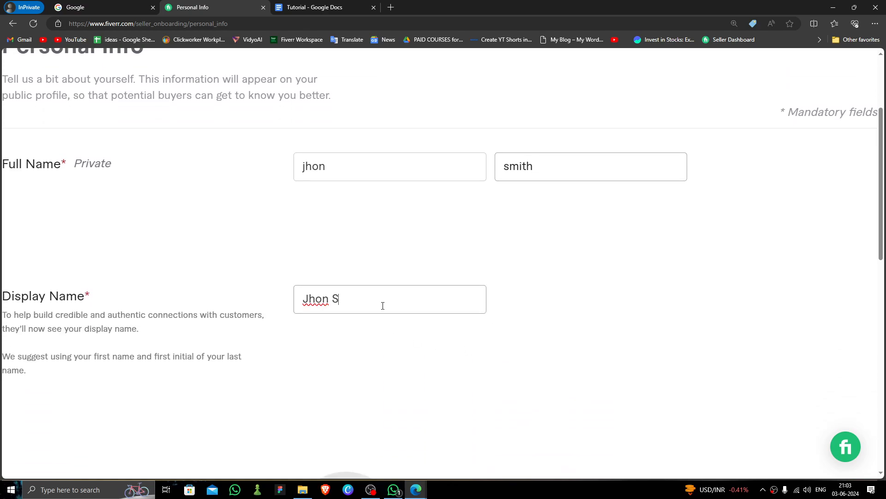
pyautogui.write('m')
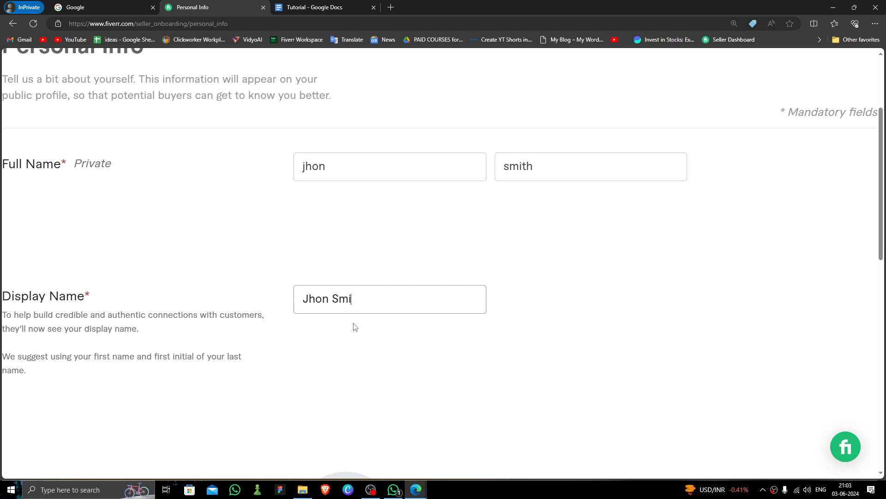
pyautogui.write('ith')
# Scroll to Description and type 'Hello i am a freelancer' into the text box
pyautogui.scroll(-5, 411, 325)
pyautogui.scroll(-1, 420, 337)
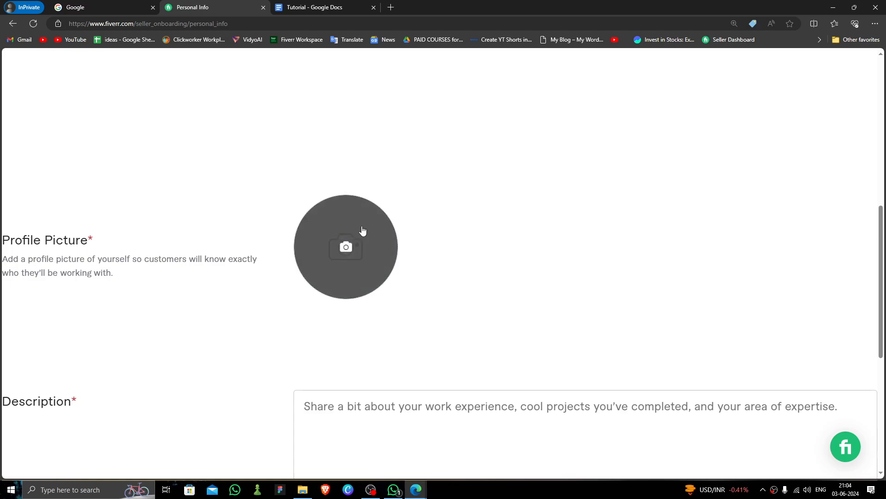
pyautogui.scroll(-2, 358, 256)
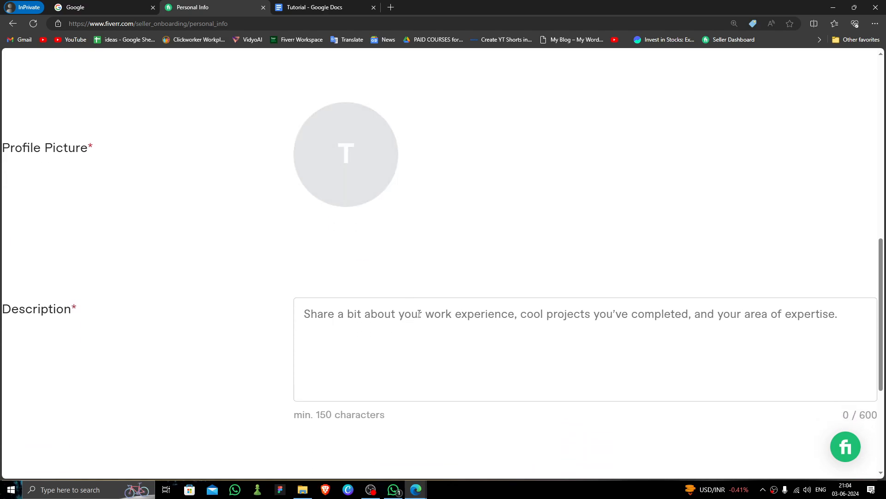
pyautogui.click(419, 313)
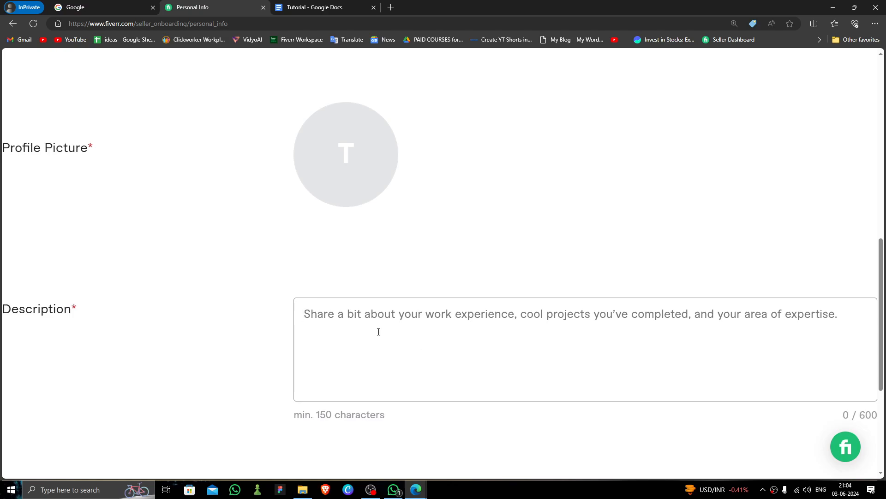
pyautogui.write('1')
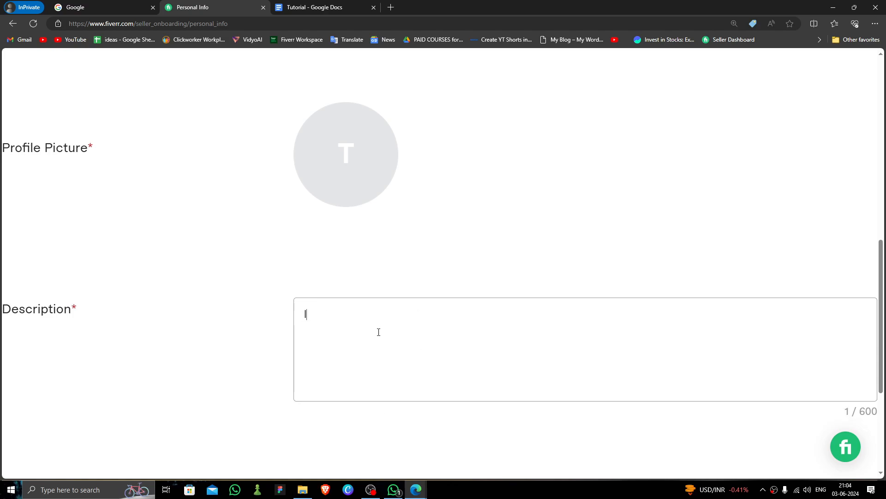
pyautogui.press('BackSpace')
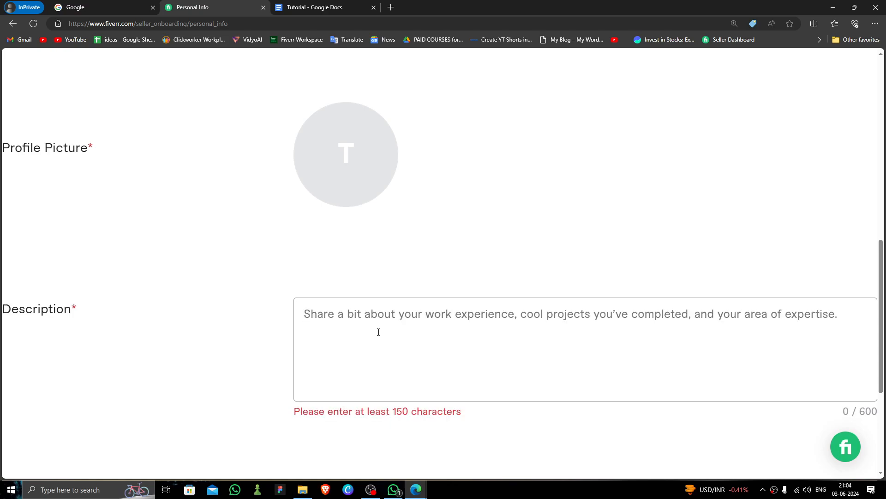
pyautogui.write('Hello ')
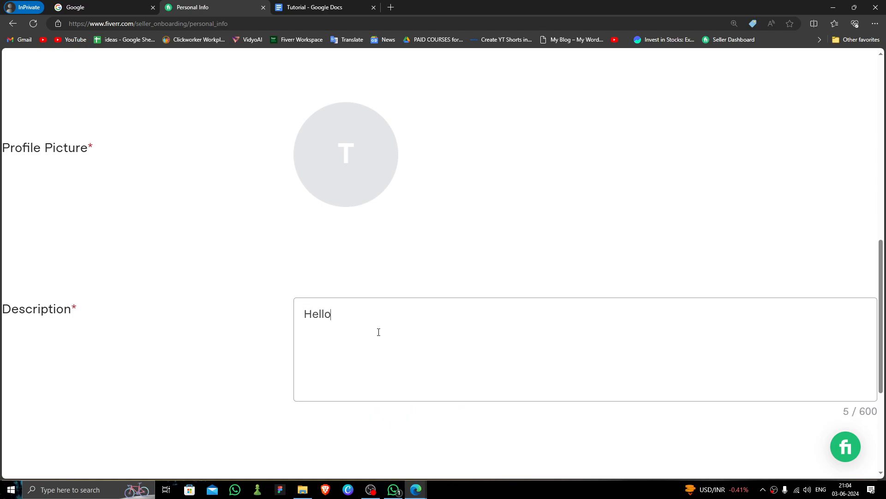
pyautogui.write('am am')
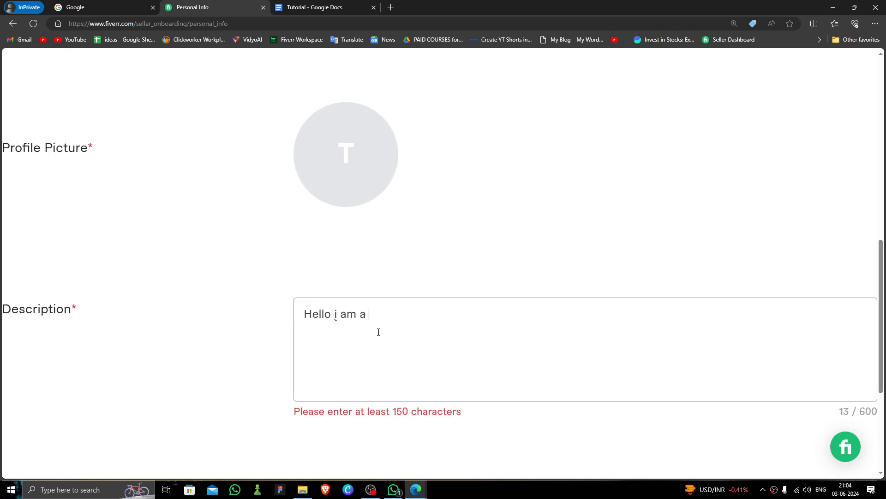
pyautogui.write('a freela')
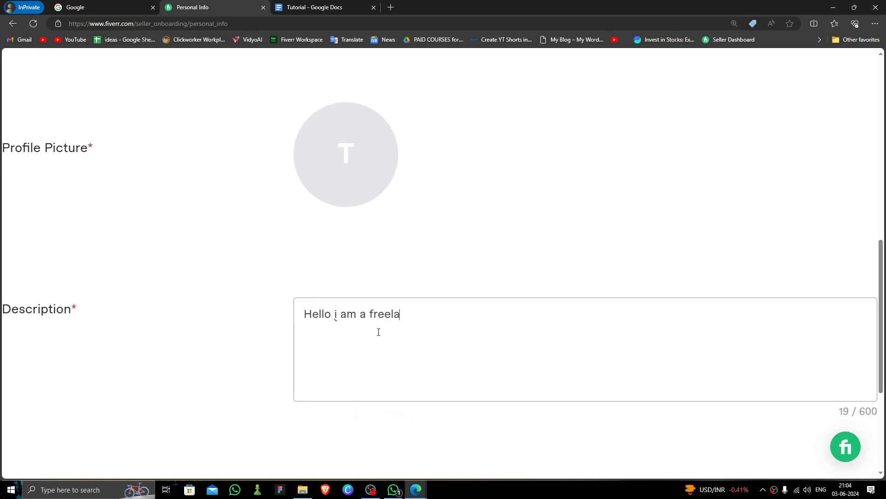
pyautogui.write('ncer')
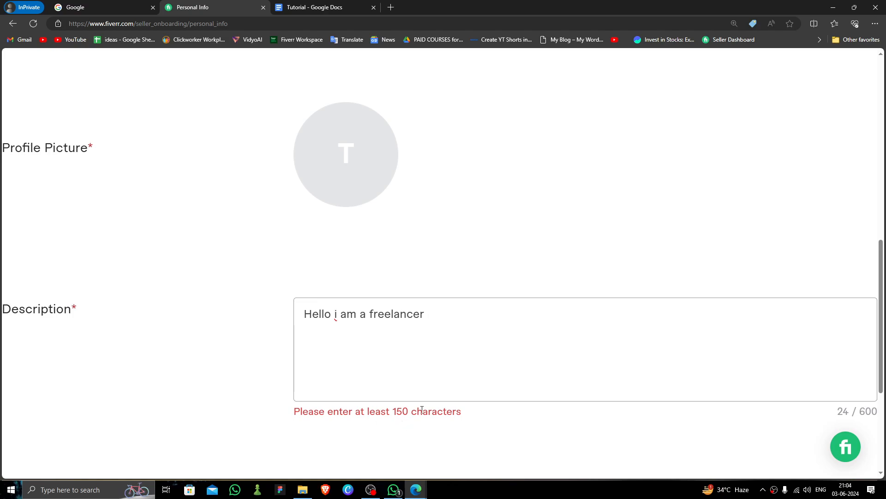
# Pick English with Conversational proficiency in the Languages dropdowns
pyautogui.scroll(1, 422, 409)
pyautogui.scroll(-5, 445, 403)
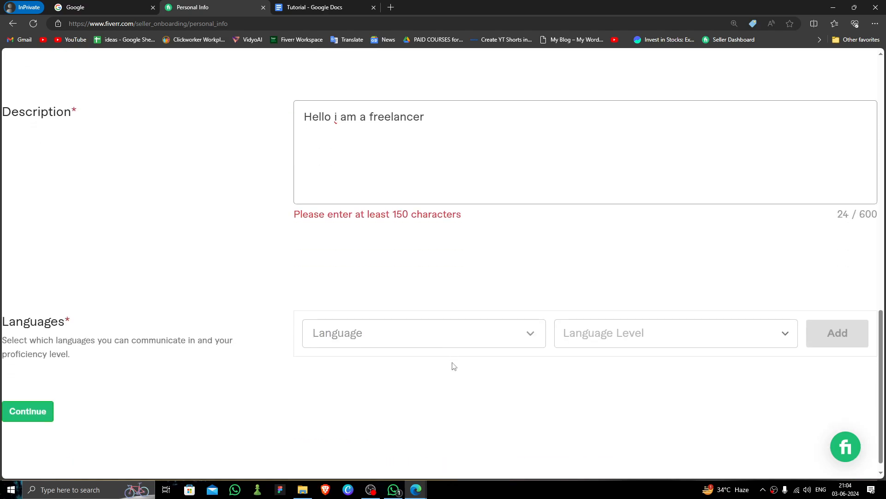
pyautogui.click(441, 328)
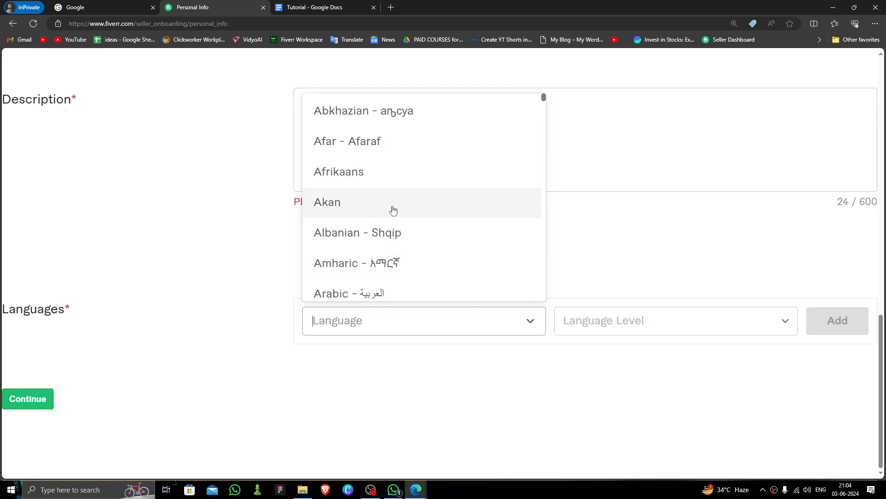
pyautogui.scroll(-2, 392, 210)
pyautogui.scroll(2, 393, 210)
pyautogui.write('e')
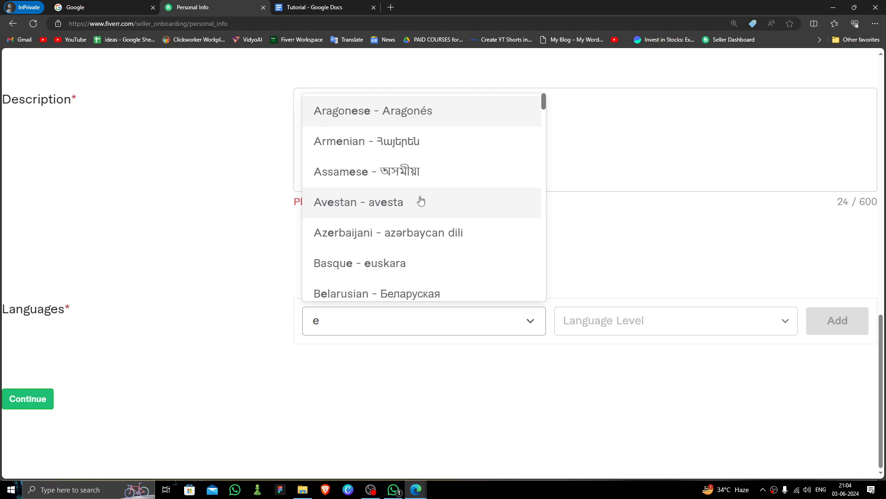
pyautogui.write('ng')
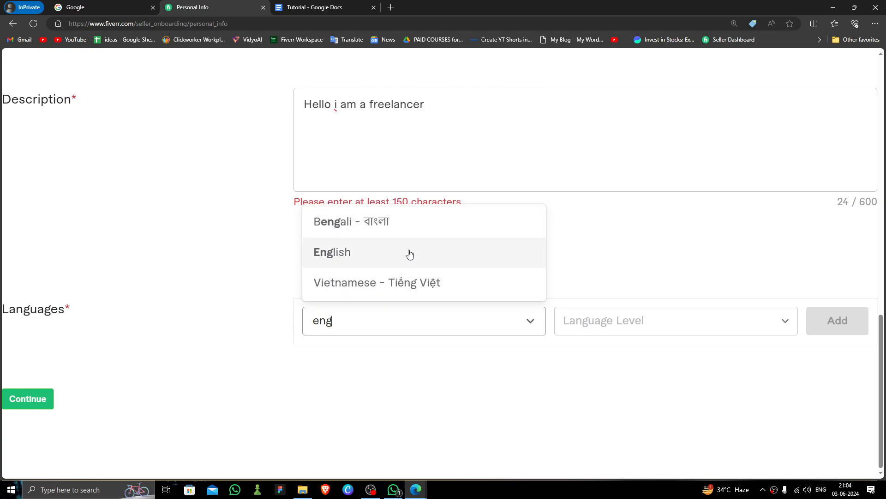
pyautogui.click(410, 253)
pyautogui.click(598, 324)
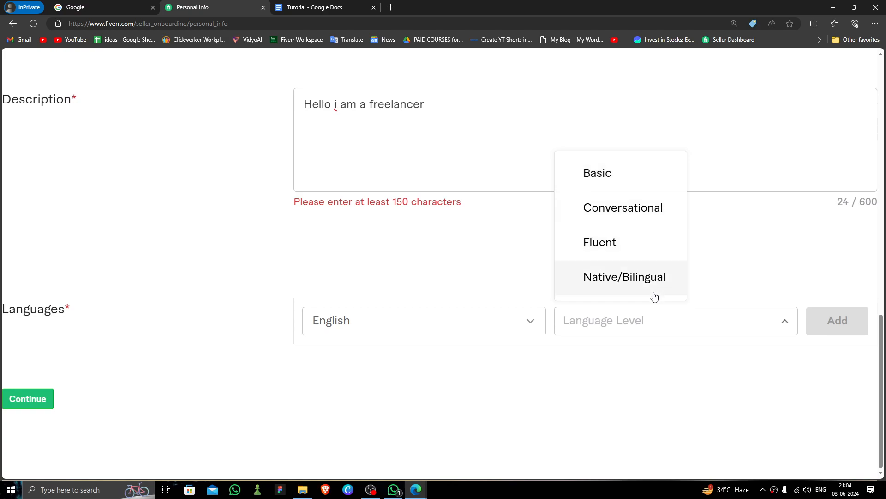
pyautogui.click(649, 216)
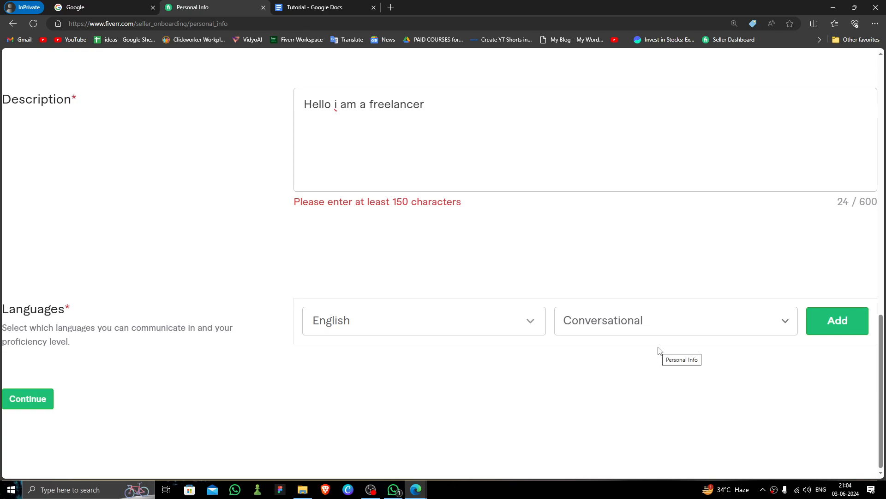
# Pad the description with filler text past the 150-character minimum
pyautogui.scroll(3, 577, 253)
pyautogui.click(452, 232)
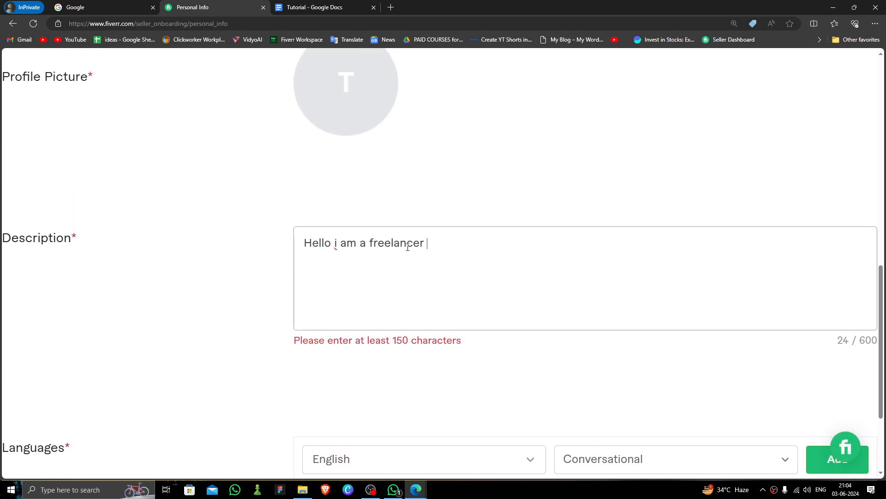
pyautogui.scroll(1, 473, 302)
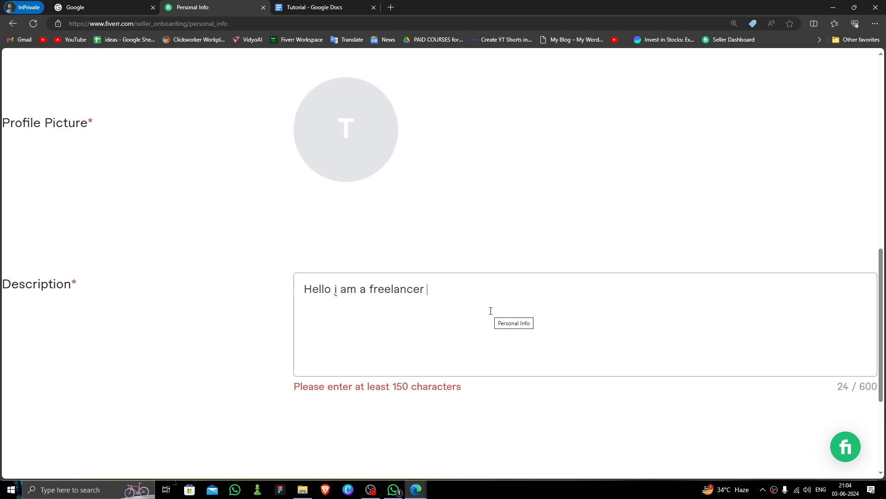
pyautogui.write('fdbaivbuiavfvfguguyugv')
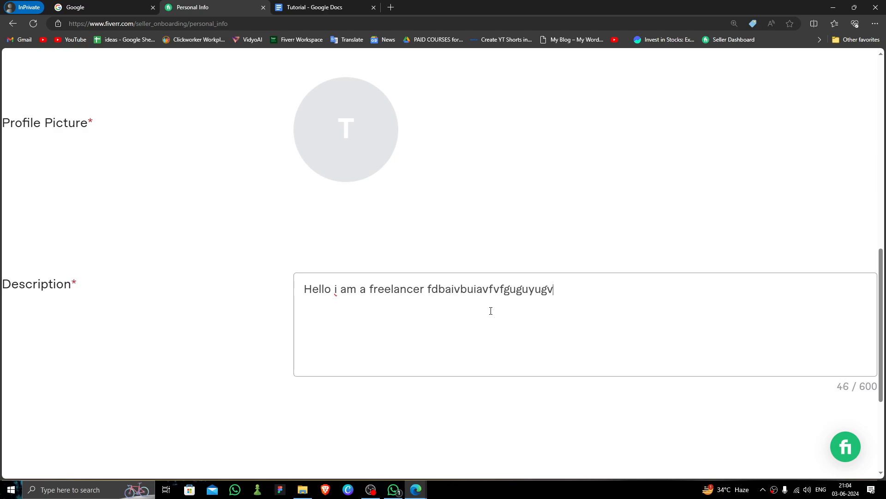
pyautogui.write('ahuabvbdjhavb fvud yvu isv')
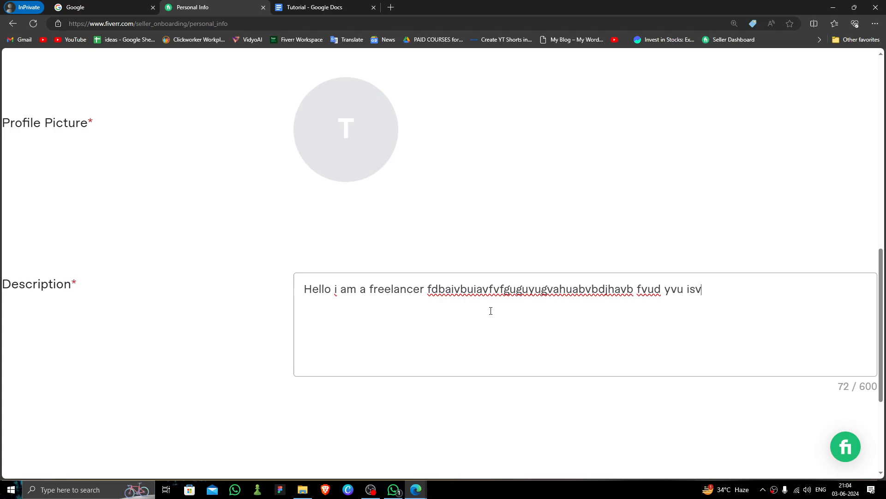
pyautogui.write('sadvvuuhasvdubiusada vabuvbdsyuvbvyu sayu vbuasdvuvb')
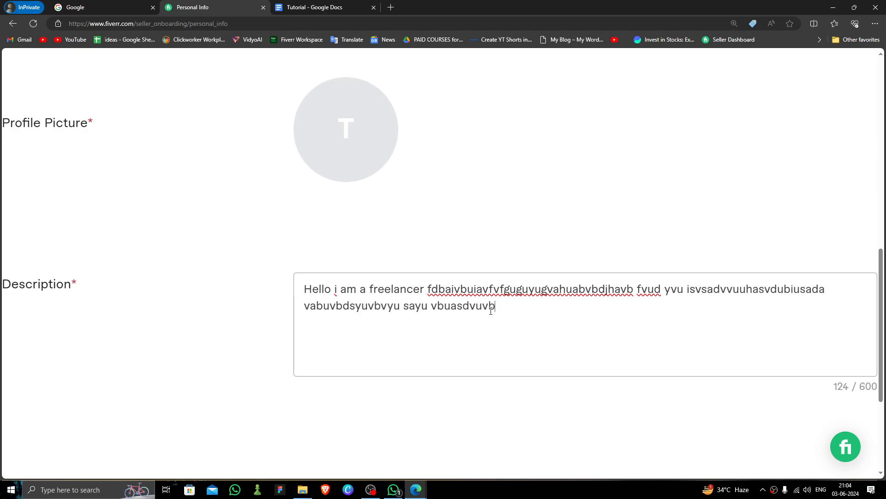
pyautogui.write('shuv syuaiv sddysbvyusdu bvsvdb')
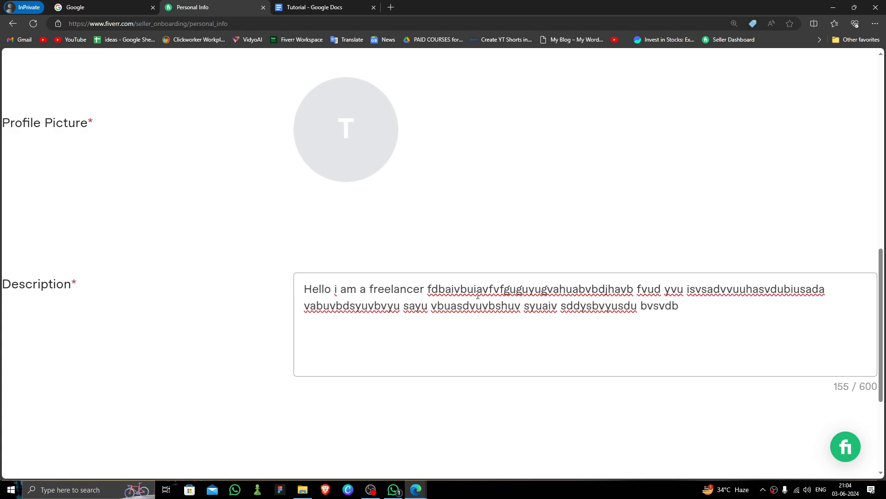
# Add English at Conversational level to Languages and try submitting Personal Info
pyautogui.scroll(-3, 655, 382)
pyautogui.scroll(-1, 846, 322)
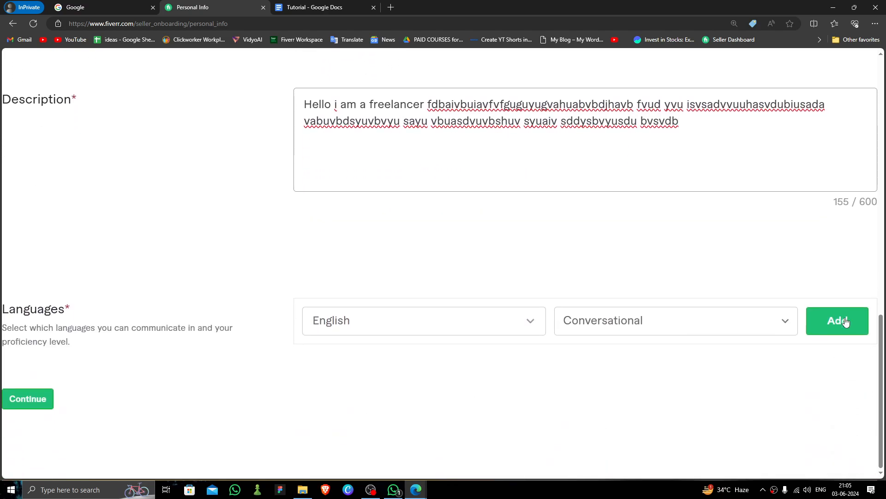
pyautogui.click(846, 322)
pyautogui.click(28, 398)
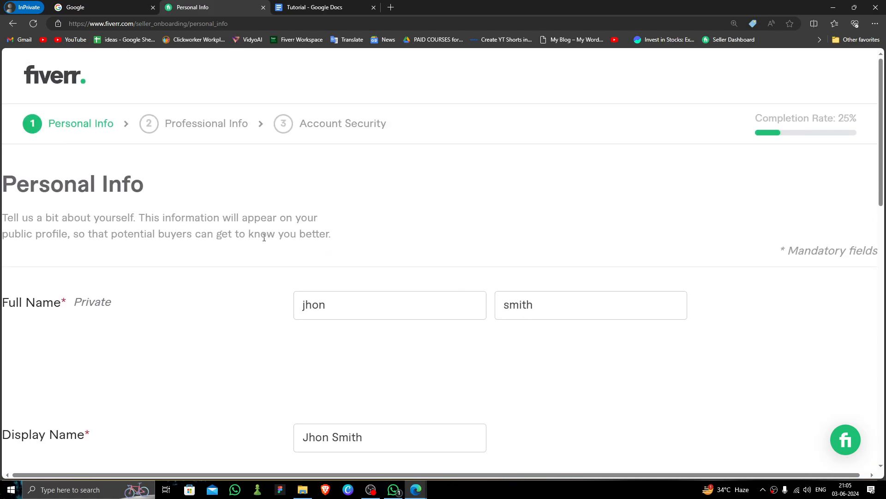
pyautogui.scroll(-15, 265, 237)
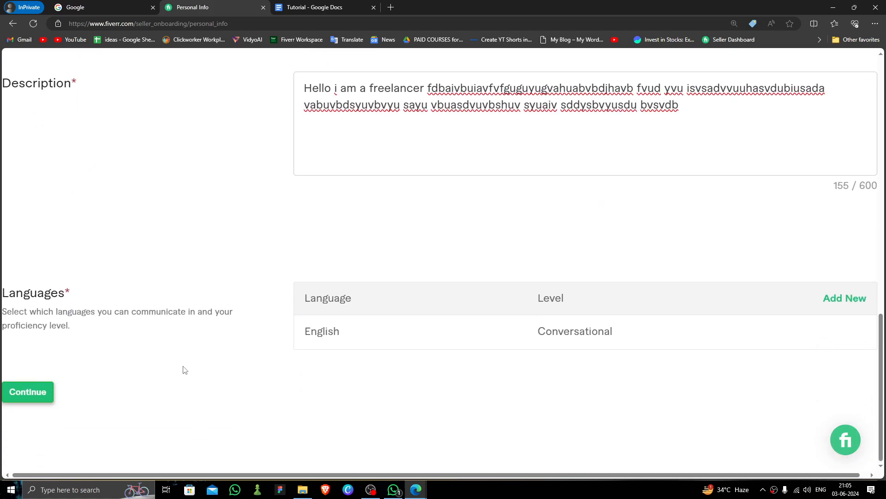
pyautogui.click(32, 392)
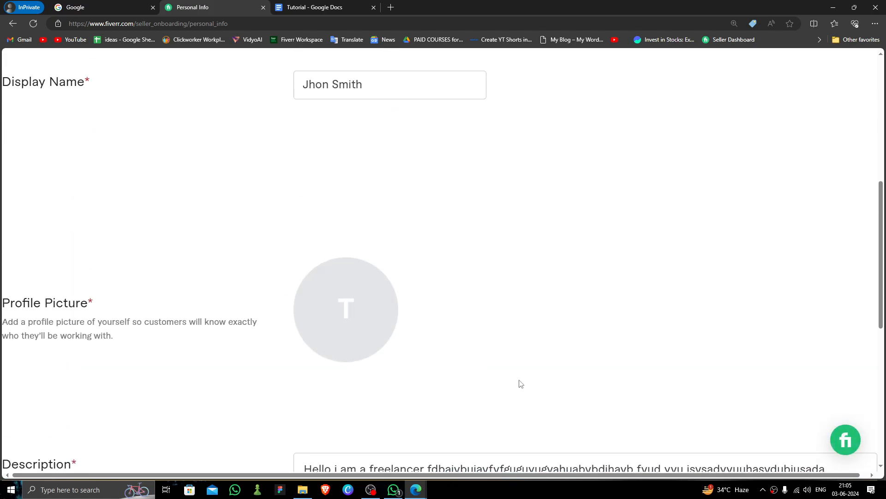
# Upload 20240110_153547 as the profile picture and continue to Professional Info
pyautogui.click(368, 326)
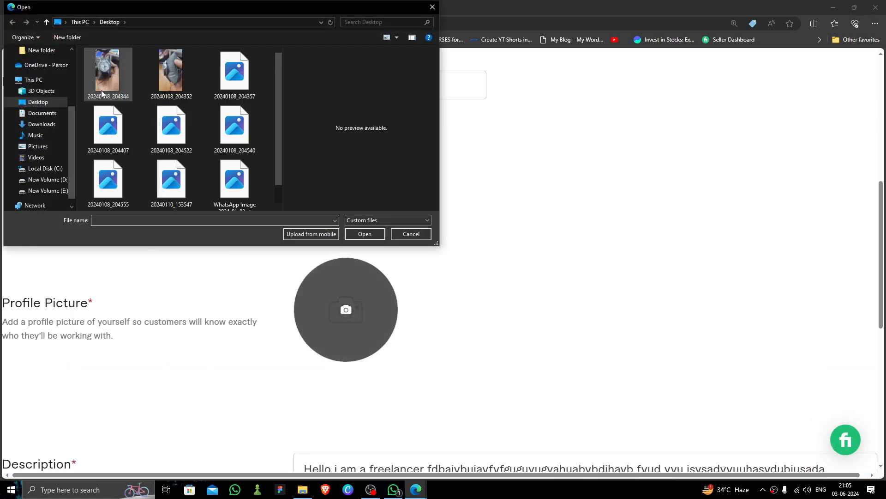
pyautogui.scroll(-1, 165, 96)
pyautogui.doubleClick(168, 173)
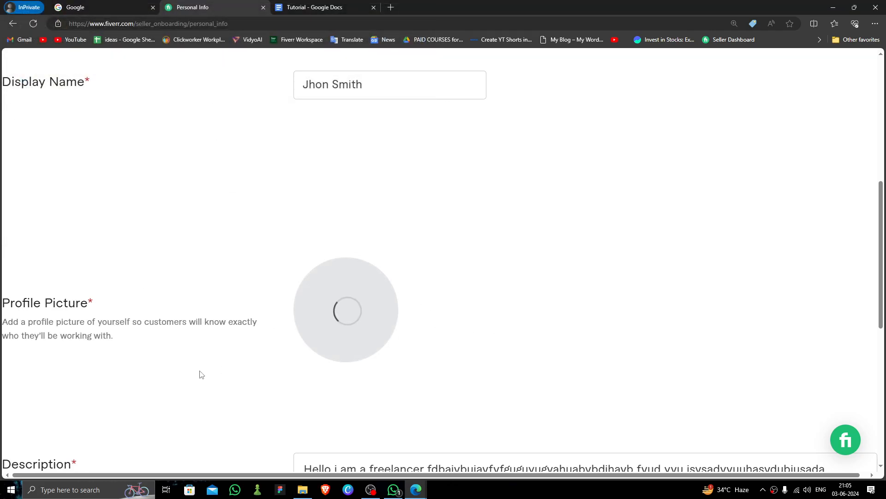
pyautogui.scroll(-5, 369, 275)
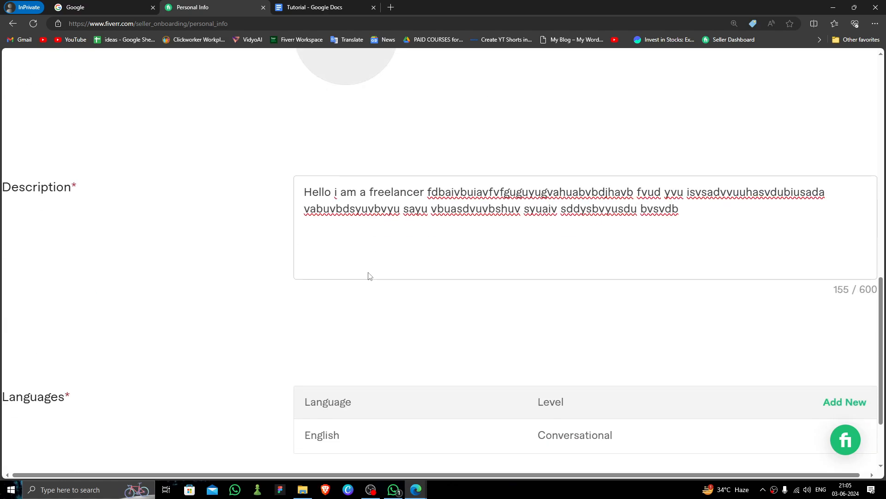
pyautogui.scroll(3, 370, 275)
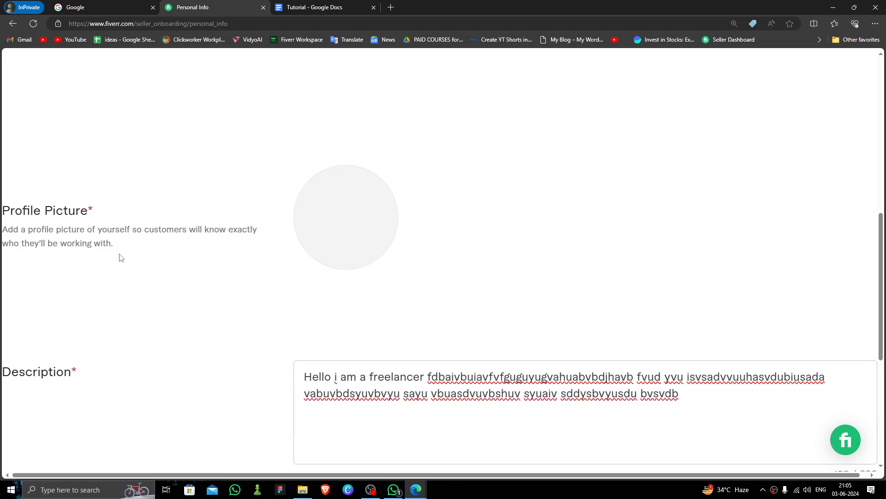
pyautogui.scroll(-5, 122, 260)
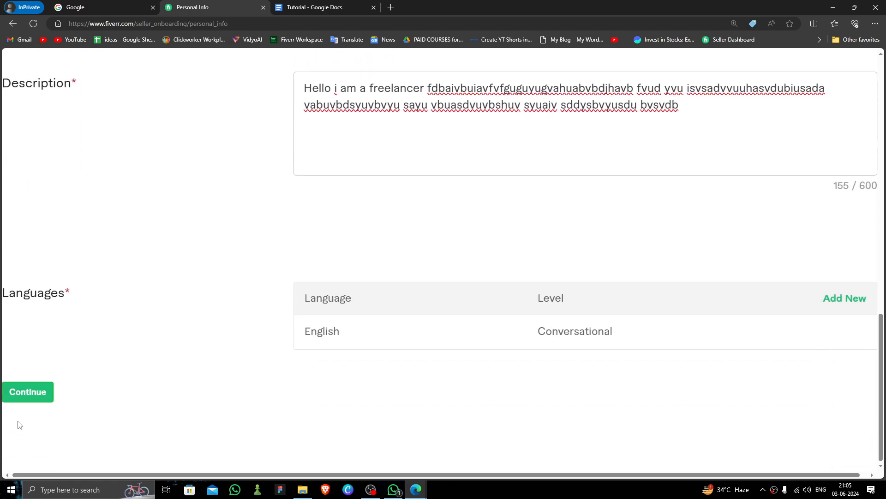
pyautogui.click(46, 393)
# Choose Digital Marketing as the seller occupation
pyautogui.scroll(-5, 346, 359)
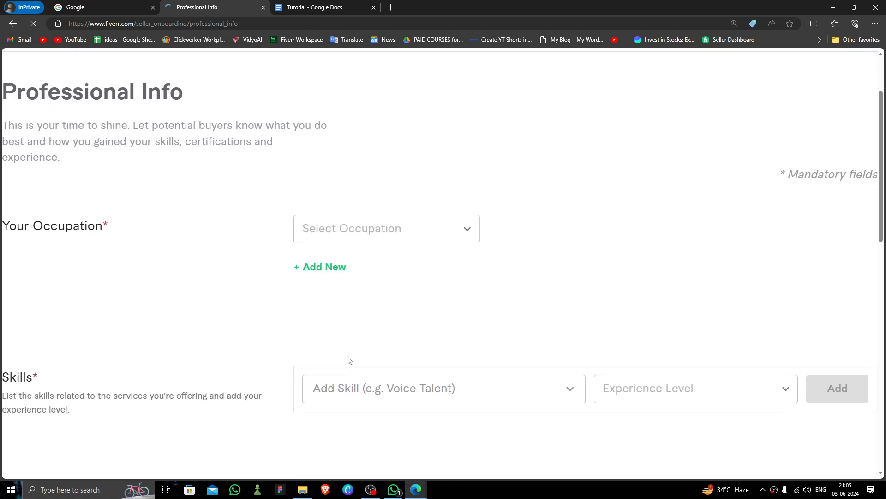
pyautogui.scroll(4, 499, 321)
pyautogui.click(391, 241)
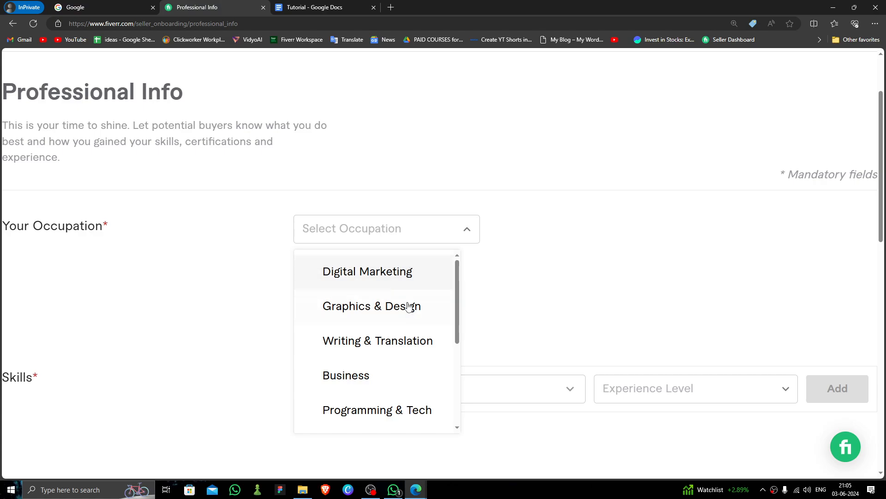
pyautogui.click(394, 274)
# Tick Affiliate, Book & eBook, Email and Influencer Marketing plus Marketing Strategy, unticking Guest Posting
pyautogui.scroll(-4, 395, 274)
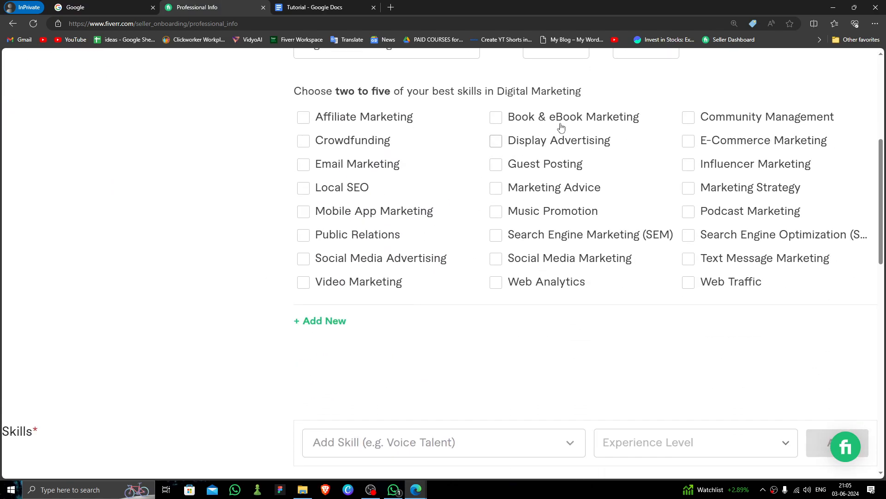
pyautogui.click(496, 118)
pyautogui.click(304, 119)
pyautogui.click(304, 165)
pyautogui.click(512, 166)
pyautogui.click(742, 164)
pyautogui.click(504, 167)
pyautogui.click(720, 190)
pyautogui.scroll(-5, 372, 218)
# Search 'article' in the new skill box and select Articles writing from the suggestions
pyautogui.click(383, 221)
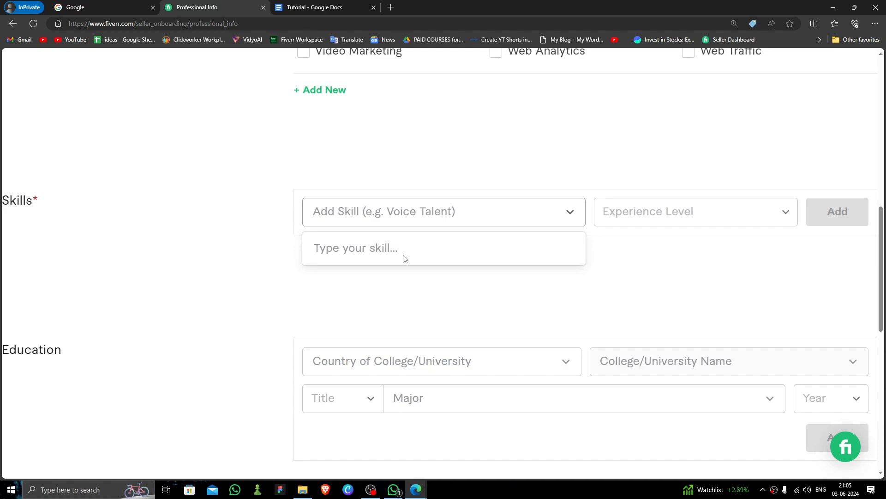
pyautogui.write('rt')
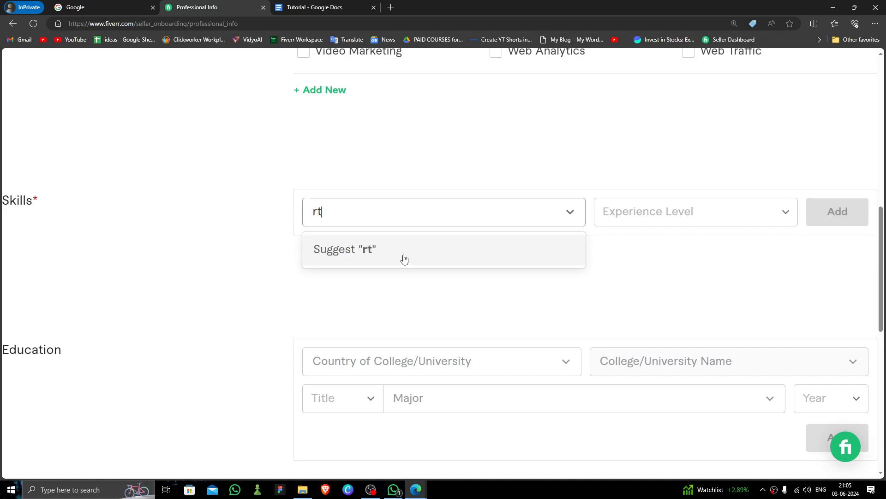
pyautogui.press('BackSpace')
pyautogui.press('BackSpace')
pyautogui.write('artic')
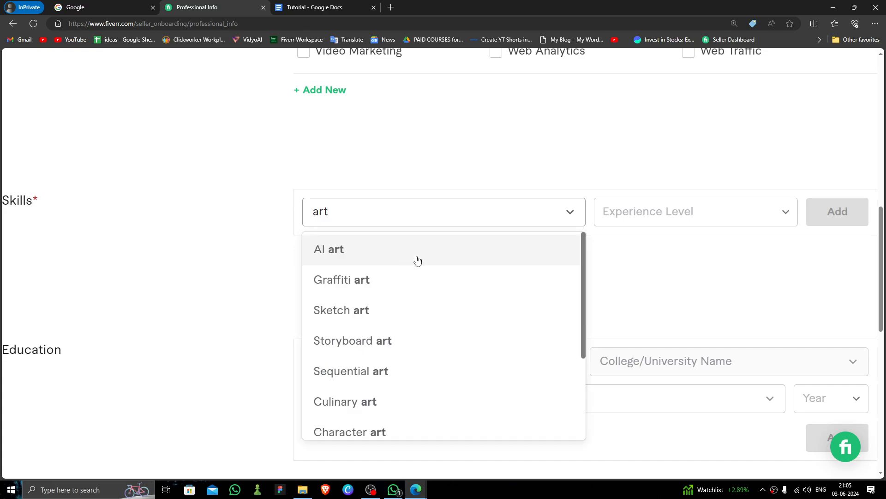
pyautogui.write('l')
pyautogui.press('BackSpace')
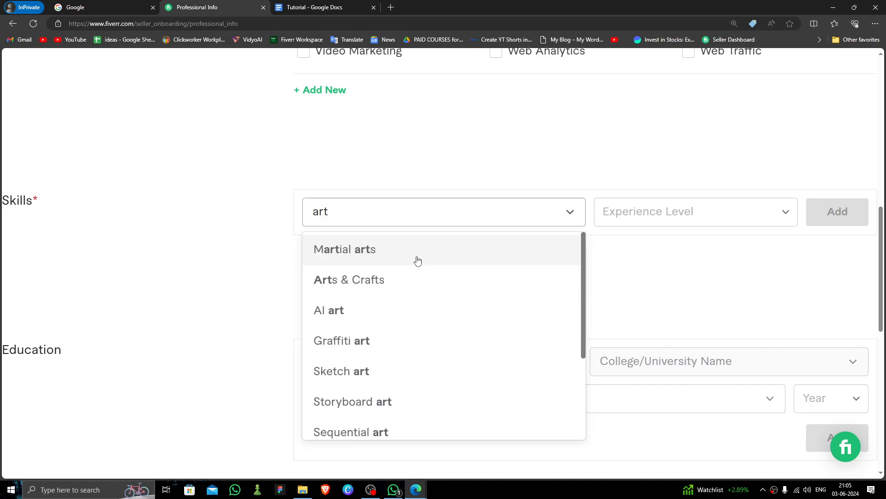
pyautogui.write('icl')
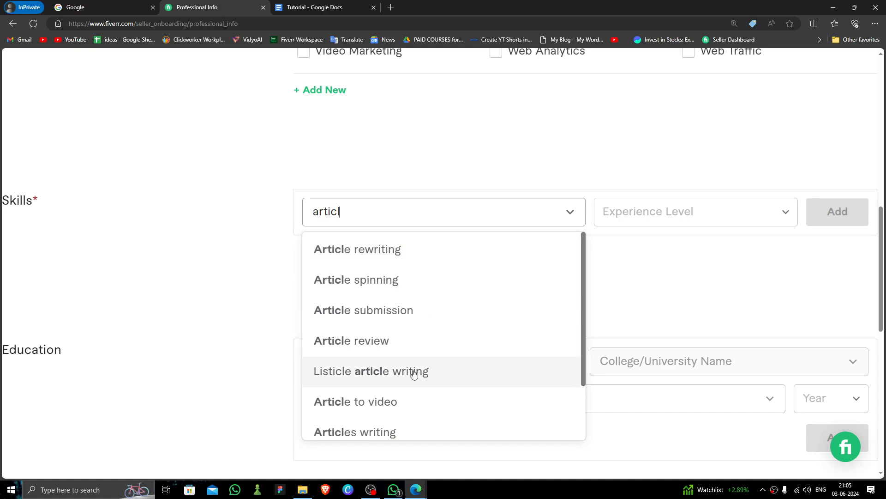
pyautogui.scroll(-1, 425, 300)
pyautogui.scroll(-2, 425, 300)
pyautogui.click(402, 361)
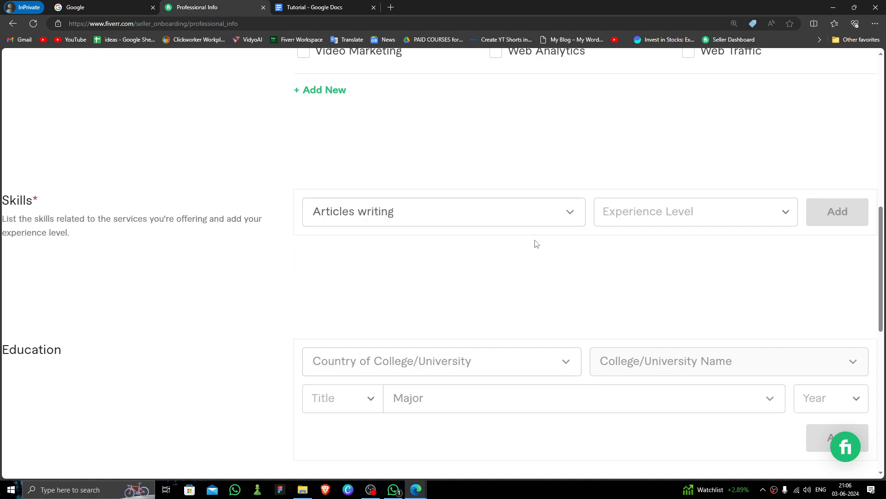
pyautogui.click(672, 212)
# Add Articles writing at Expert level, leave the personal website blank, and attempt to continue
pyautogui.click(660, 322)
pyautogui.click(819, 212)
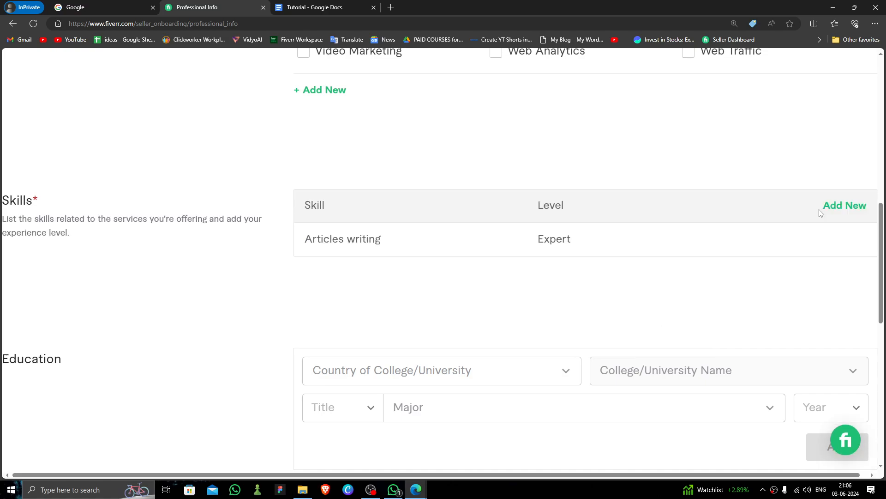
pyautogui.scroll(-5, 525, 382)
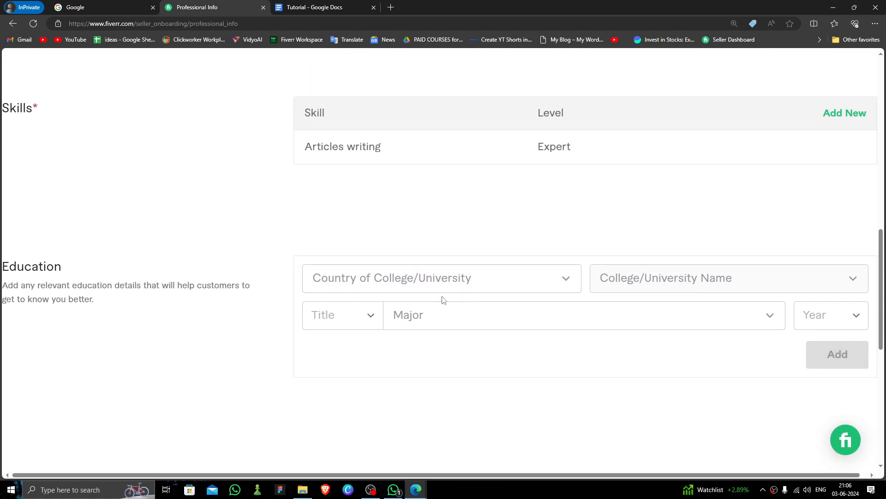
pyautogui.scroll(-3, 442, 153)
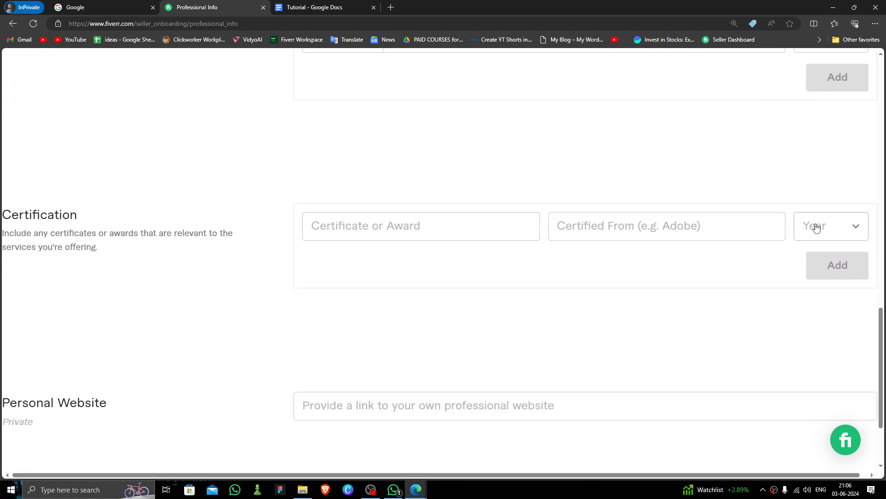
pyautogui.scroll(-3, 241, 340)
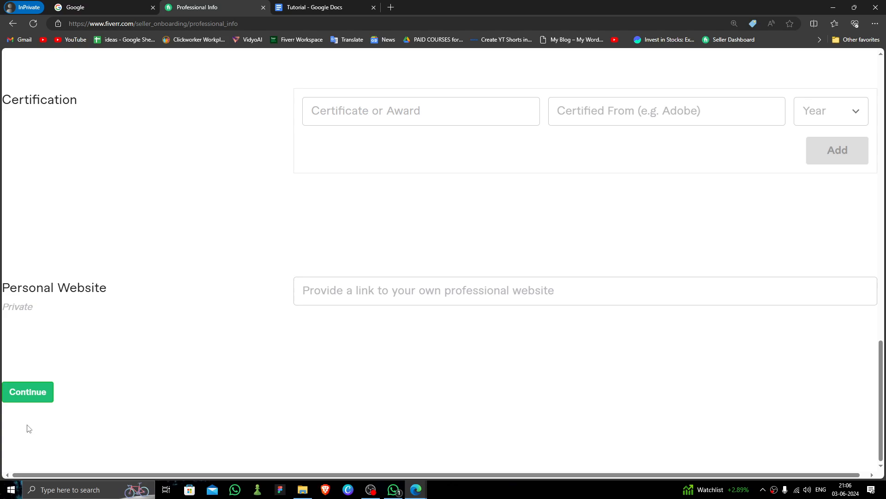
pyautogui.click(472, 300)
pyautogui.click(320, 259)
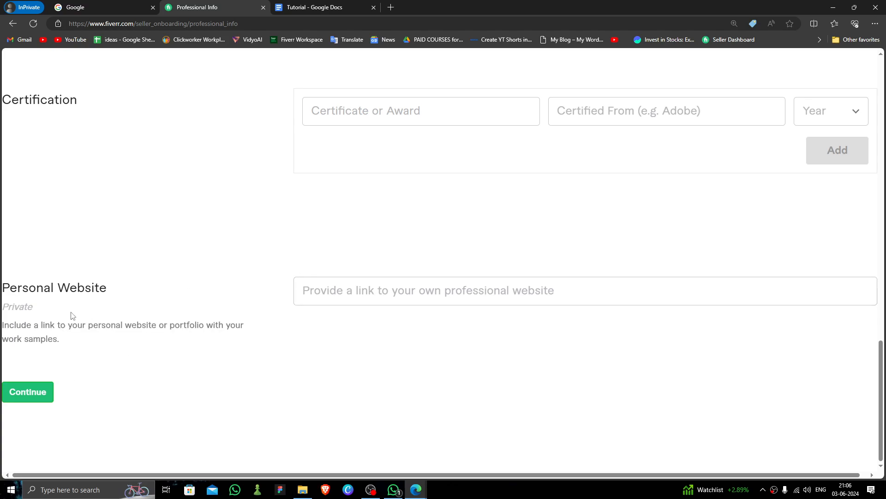
pyautogui.click(43, 400)
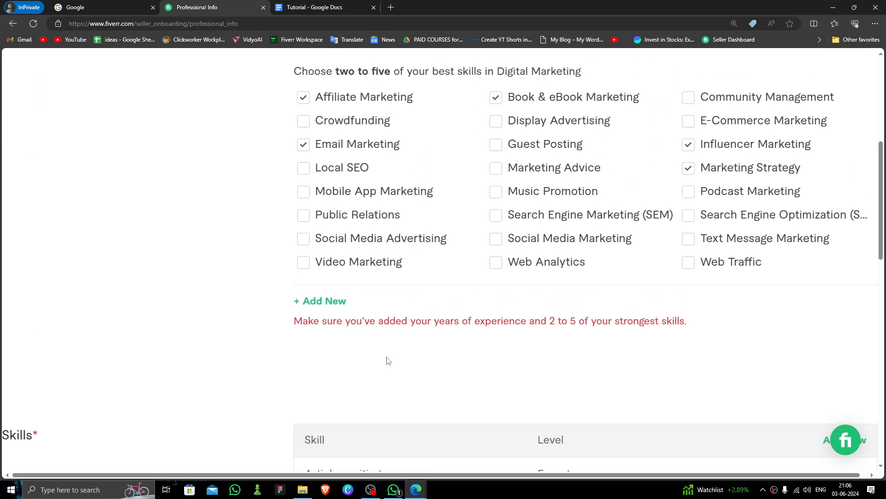
# Set the experience years from 2020 to 2024 and continue to Account Security
pyautogui.scroll(-1, 503, 339)
pyautogui.scroll(5, 616, 325)
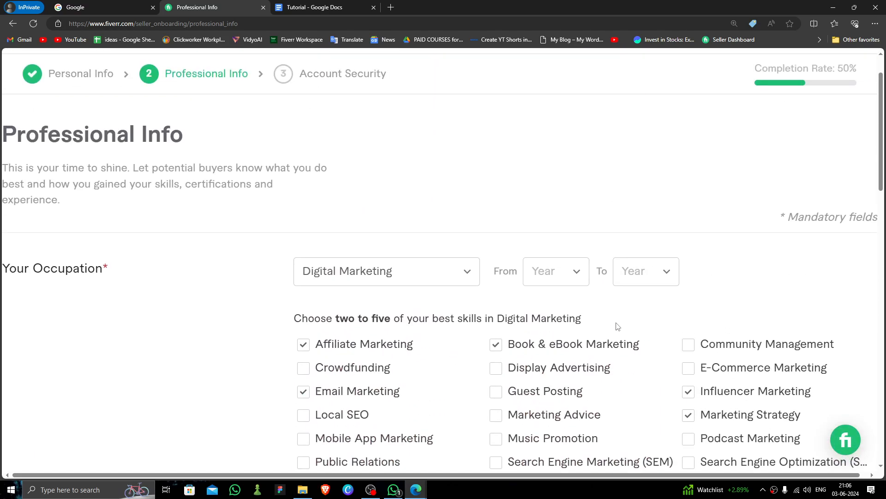
pyautogui.click(574, 277)
pyautogui.scroll(-1, 580, 416)
pyautogui.click(582, 402)
pyautogui.click(645, 277)
pyautogui.click(658, 318)
pyautogui.scroll(-15, 461, 320)
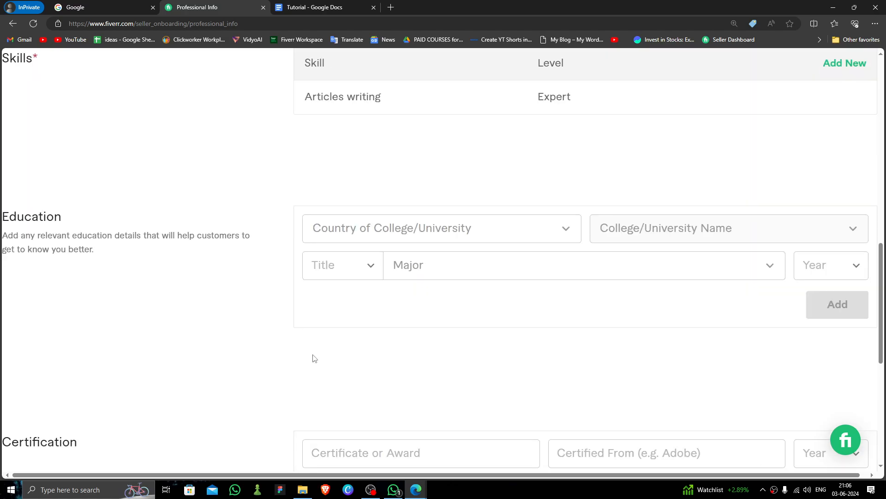
pyautogui.click(28, 390)
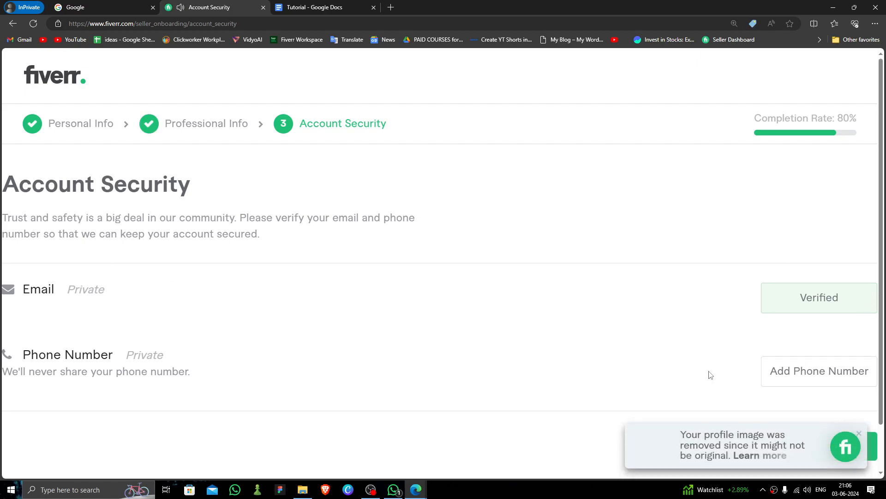
# Look over the Account Security page, then leave via the fiverr logo to the home page
pyautogui.scroll(-1, 729, 374)
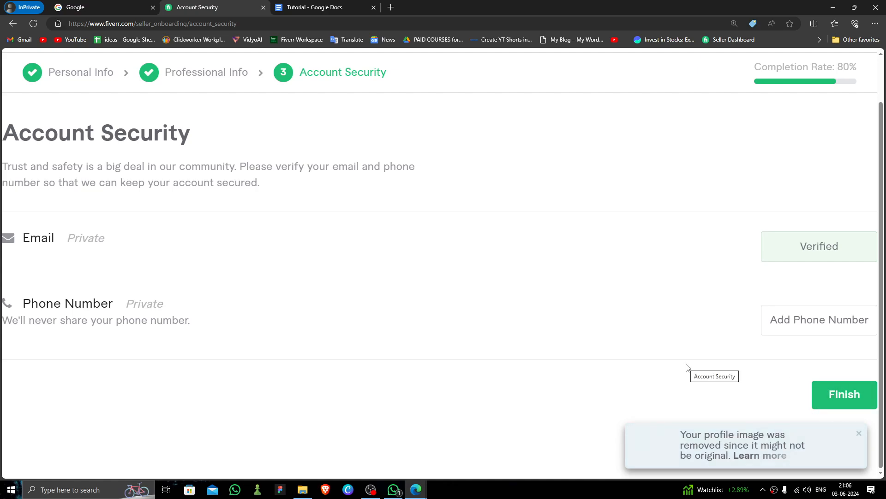
pyautogui.scroll(1, 686, 367)
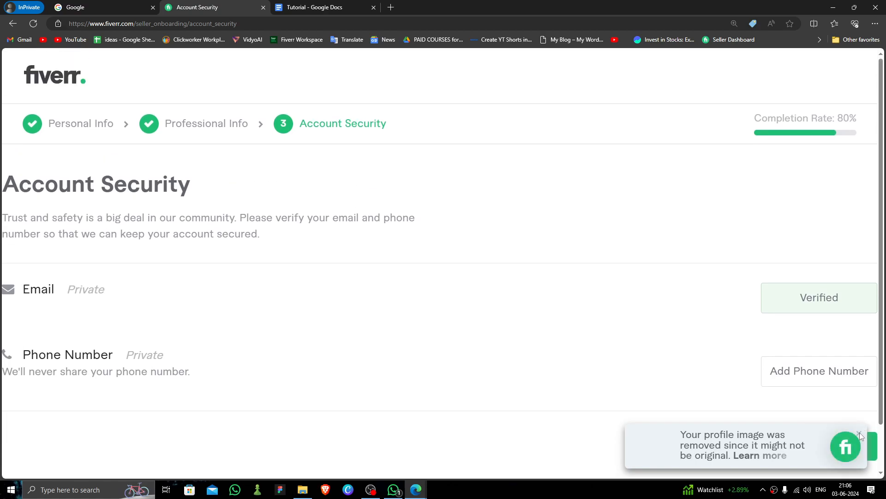
pyautogui.click(73, 79)
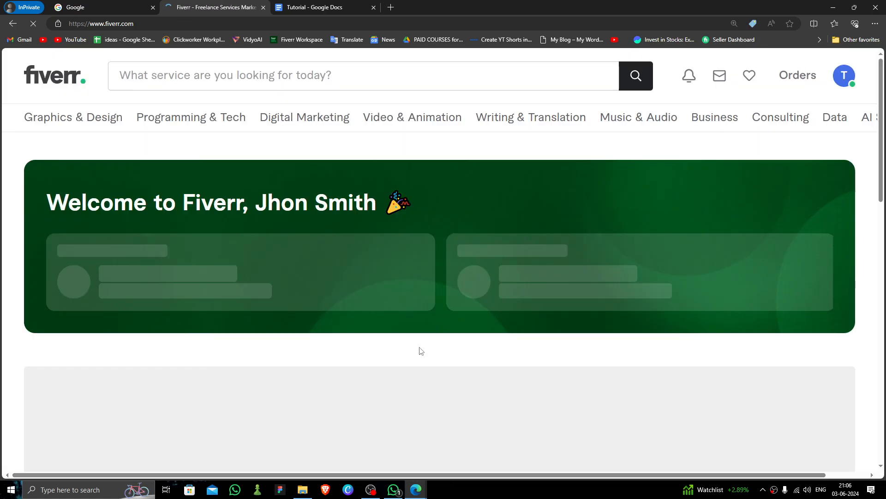
# Search Fiverr for 'article writing' gigs using the search suggestion
pyautogui.click(342, 68)
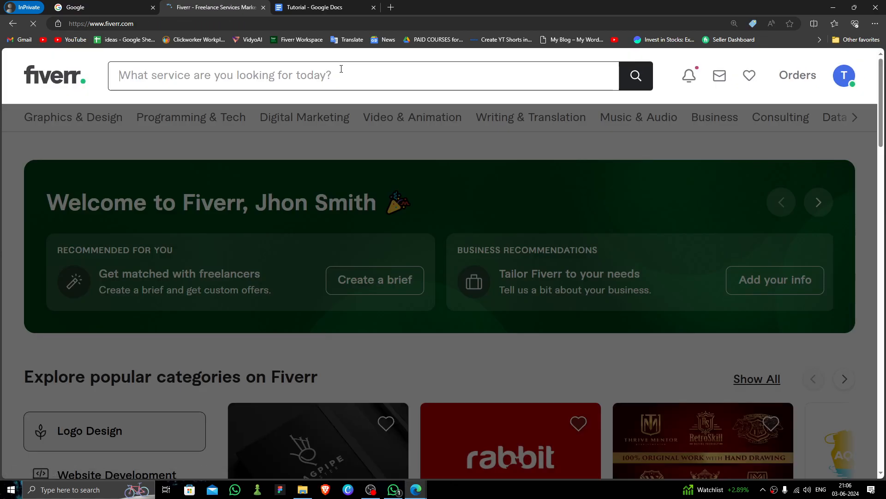
pyautogui.write('art')
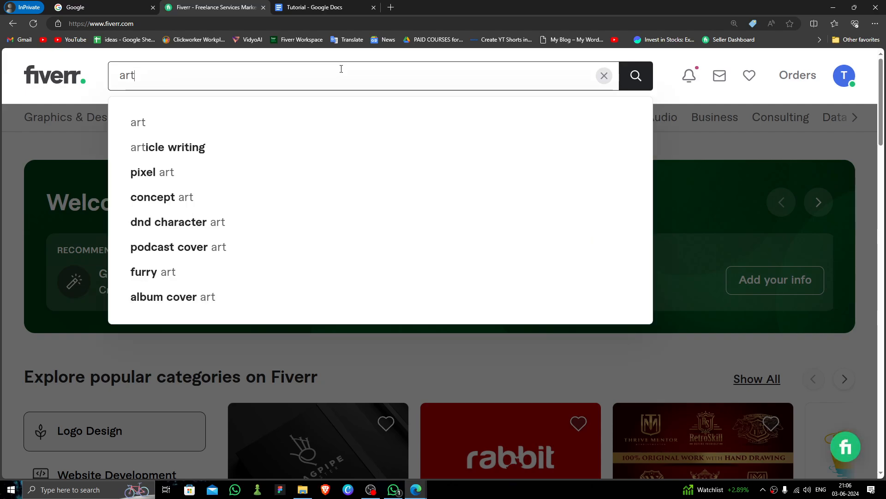
pyautogui.write('icl')
pyautogui.click(233, 133)
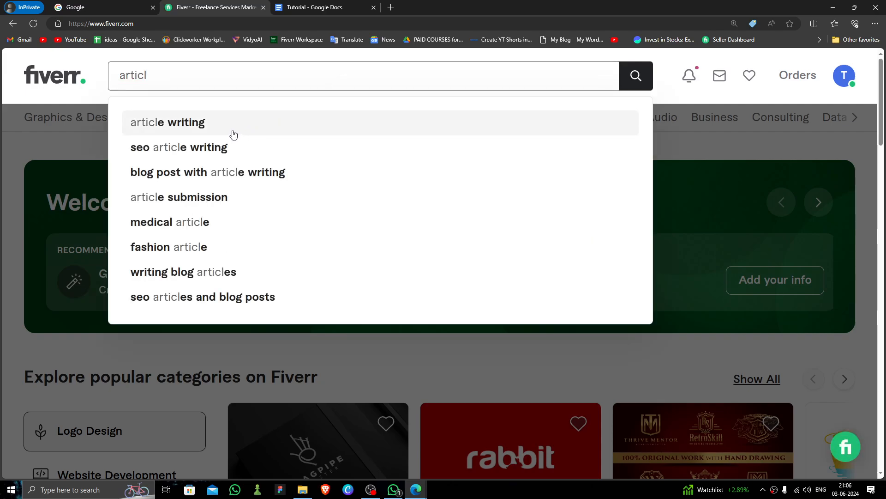
pyautogui.scroll(-10, 408, 273)
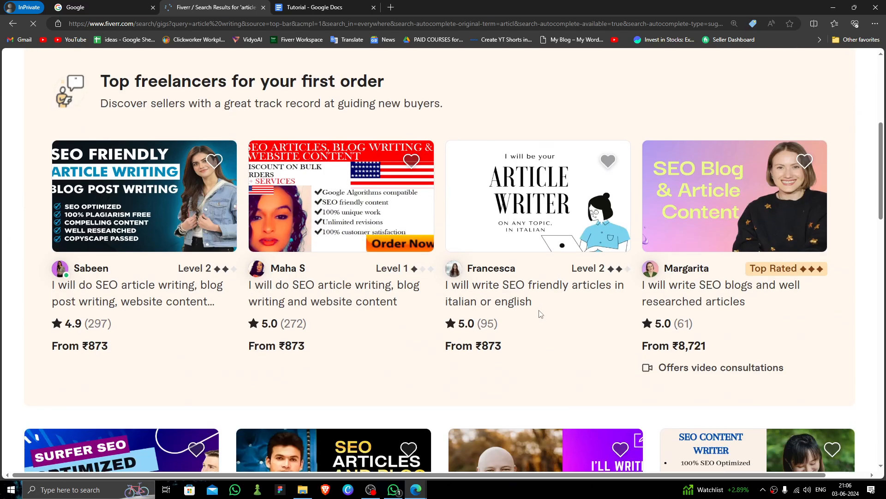
pyautogui.scroll(-1, 323, 212)
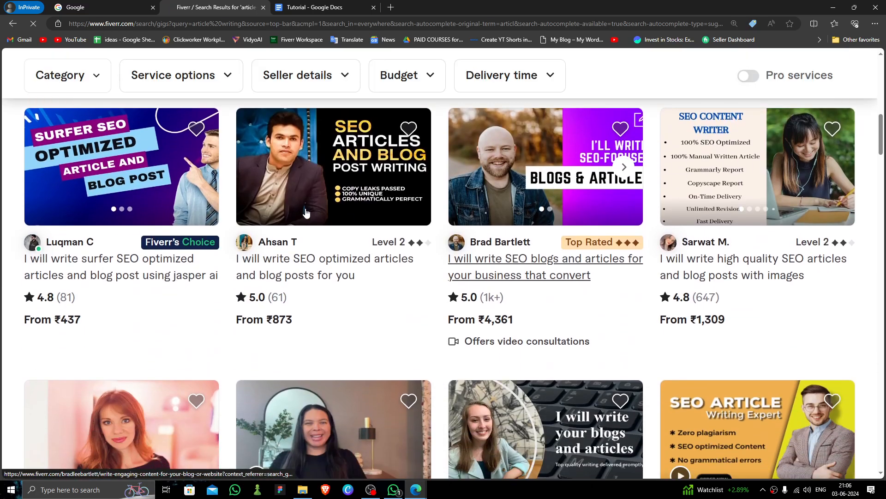
pyautogui.scroll(4, 367, 247)
pyautogui.scroll(-2, 366, 248)
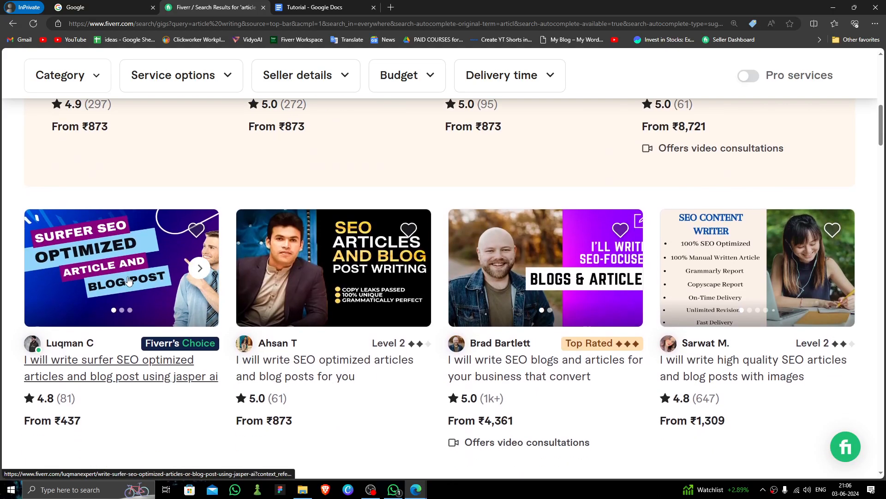
# Glance at the Surfer SEO article gig, close it, and dismiss the popup over the results
pyautogui.click(122, 317)
pyautogui.scroll(-5, 258, 201)
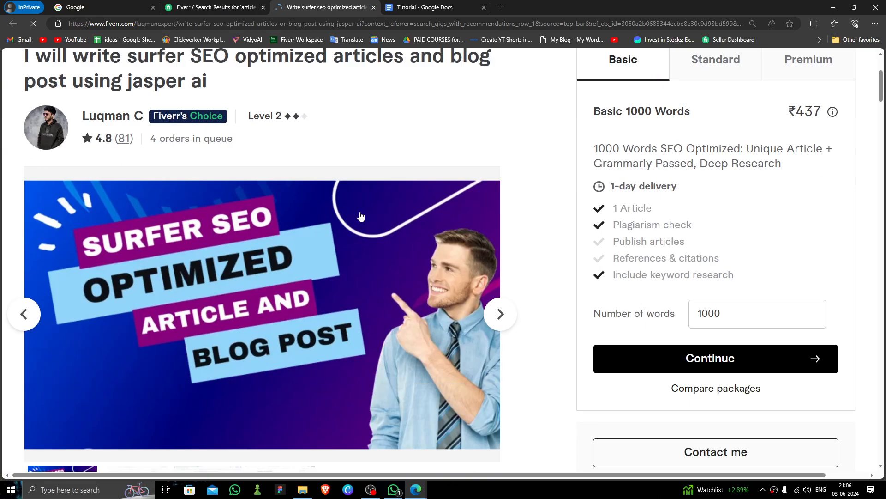
pyautogui.scroll(-2, 250, 202)
pyautogui.scroll(1, 250, 202)
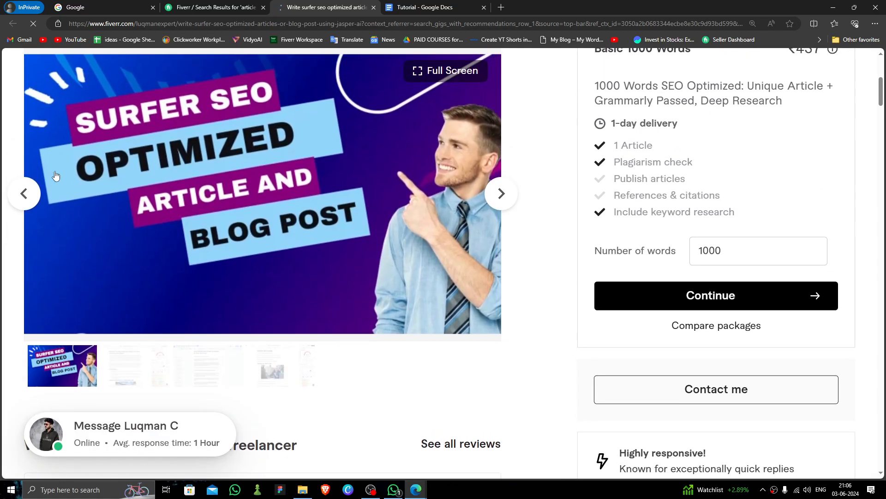
pyautogui.click(373, 7)
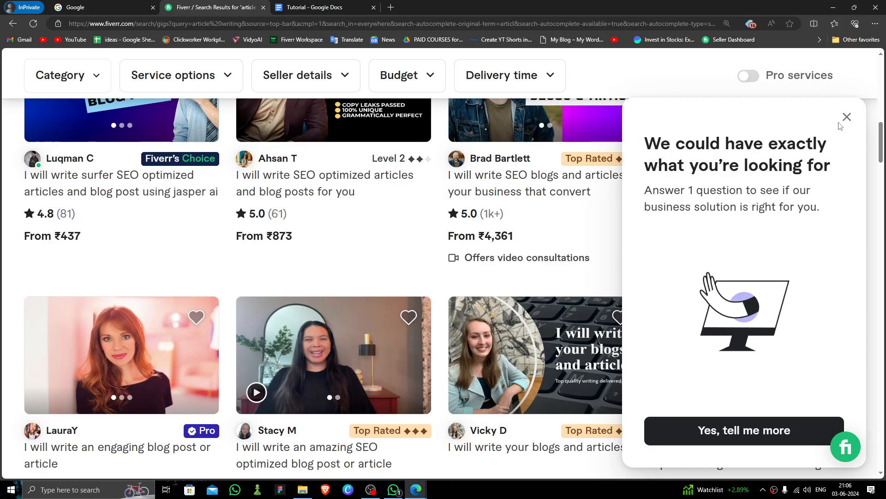
pyautogui.click(846, 117)
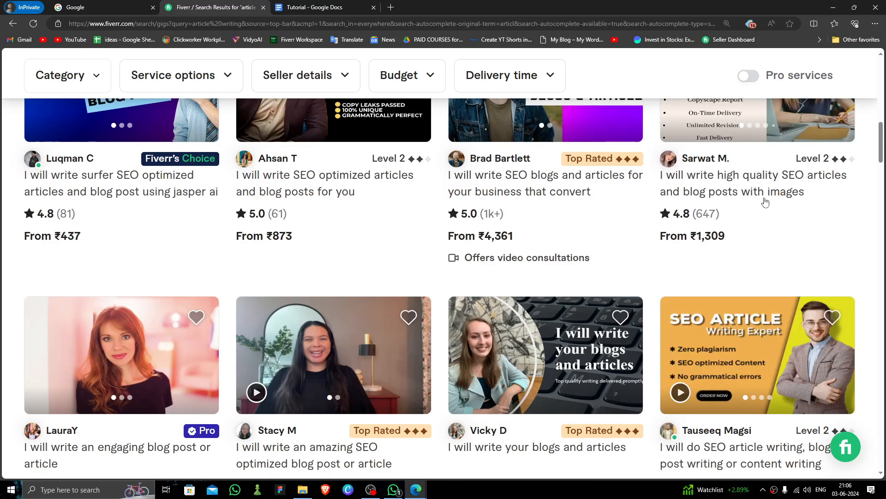
# Browse the 31,000+ article writing results and open the top-rated blogs and articles gig
pyautogui.scroll(-3, 796, 200)
pyautogui.scroll(9, 652, 258)
pyautogui.scroll(8, 649, 270)
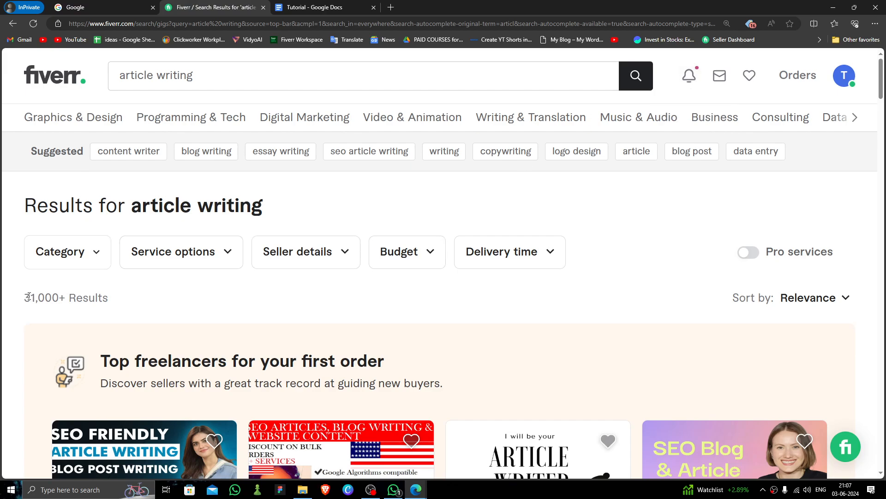
pyautogui.moveTo(27, 297); pyautogui.dragTo(60, 302)
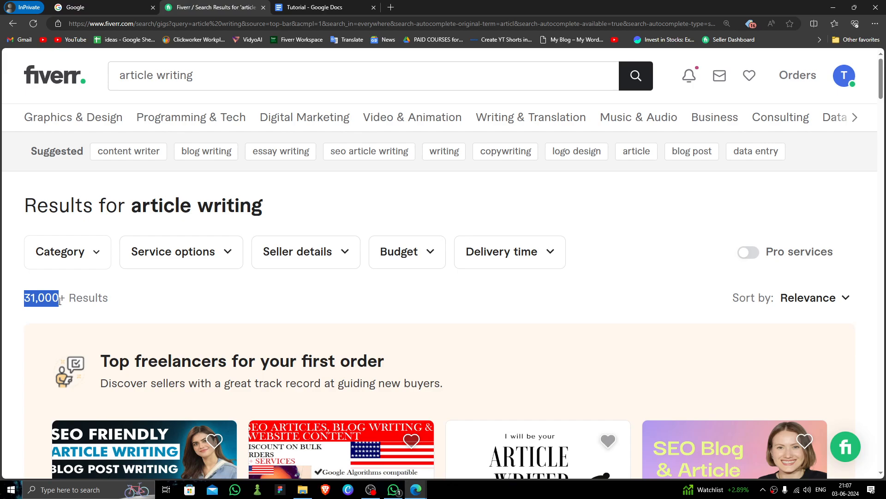
pyautogui.click(138, 302)
pyautogui.scroll(-5, 554, 306)
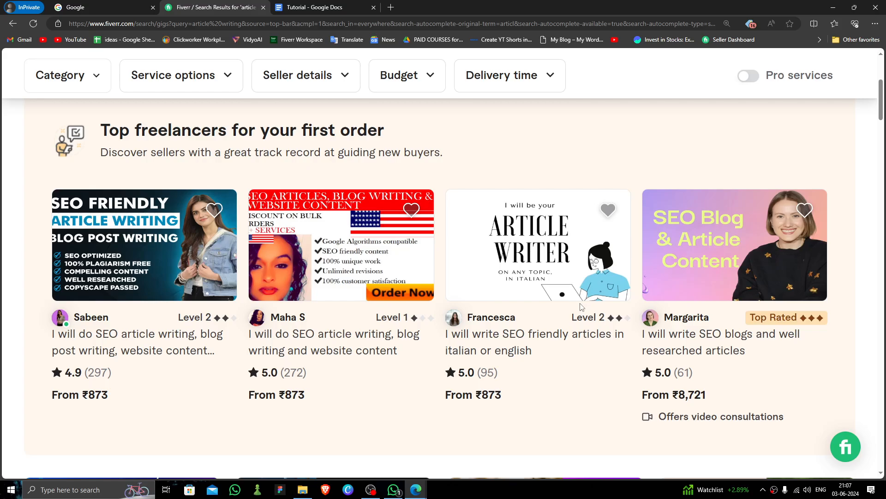
pyautogui.scroll(-4, 596, 300)
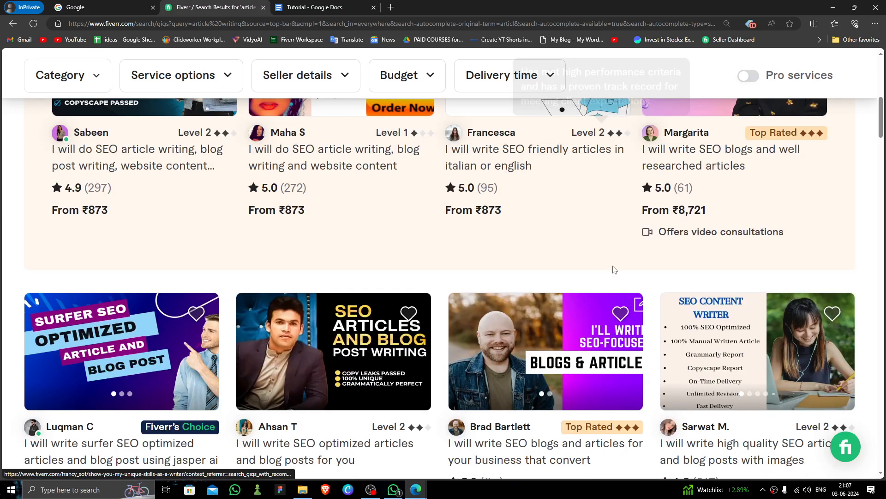
pyautogui.scroll(-4, 620, 281)
pyautogui.scroll(-2, 628, 267)
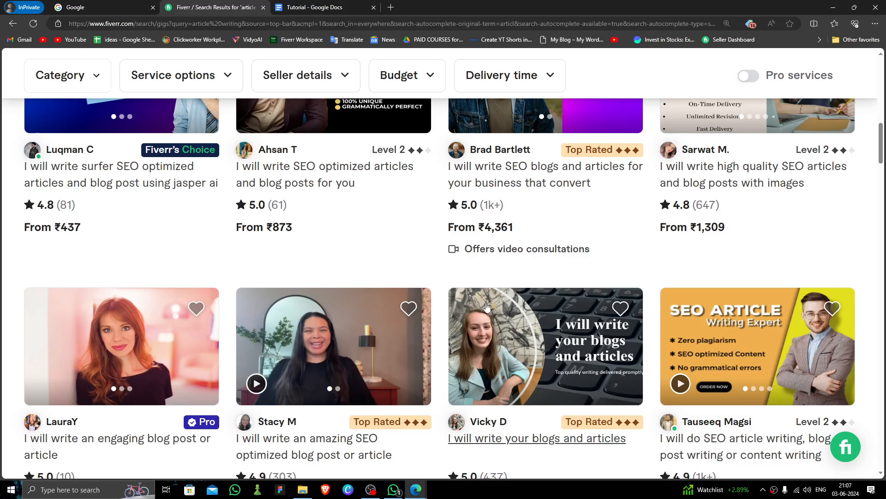
pyautogui.scroll(-4, 630, 265)
pyautogui.scroll(-4, 632, 300)
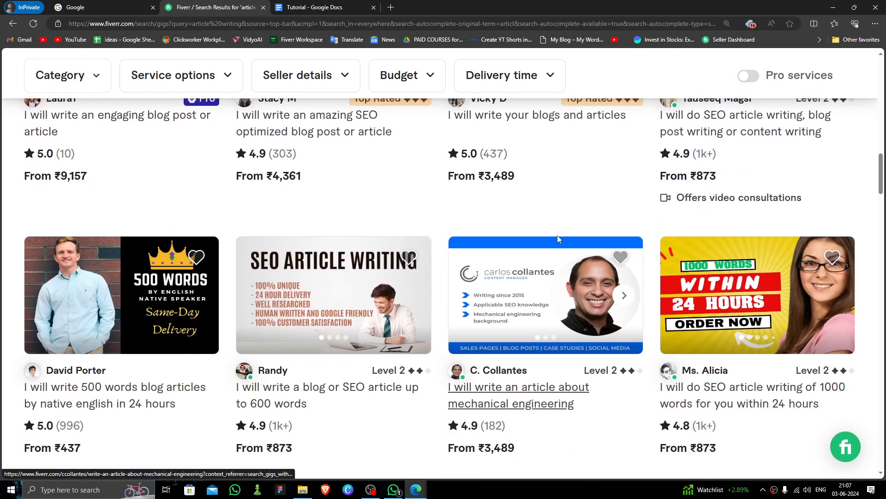
pyautogui.scroll(4, 634, 331)
pyautogui.click(599, 307)
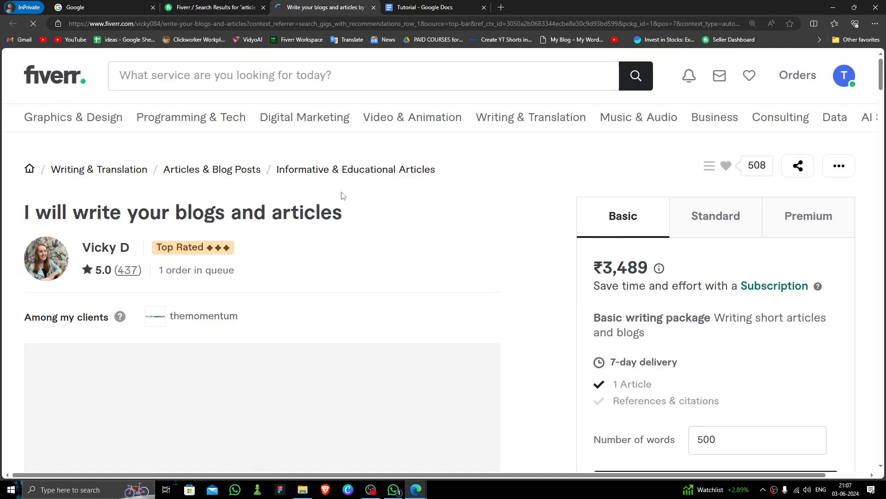
# Scroll through the blogs and articles gig page and open the seller's profile
pyautogui.scroll(-5, 346, 189)
pyautogui.scroll(-9, 346, 189)
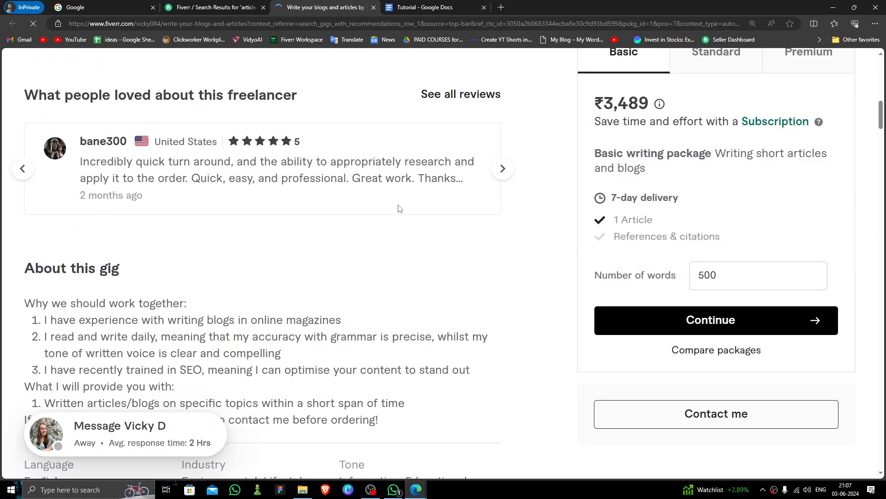
pyautogui.scroll(-5, 397, 208)
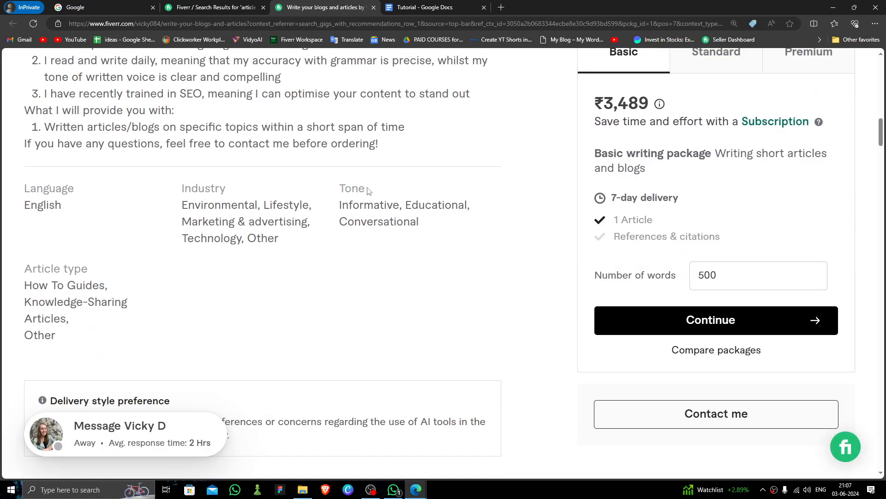
pyautogui.scroll(5, 368, 191)
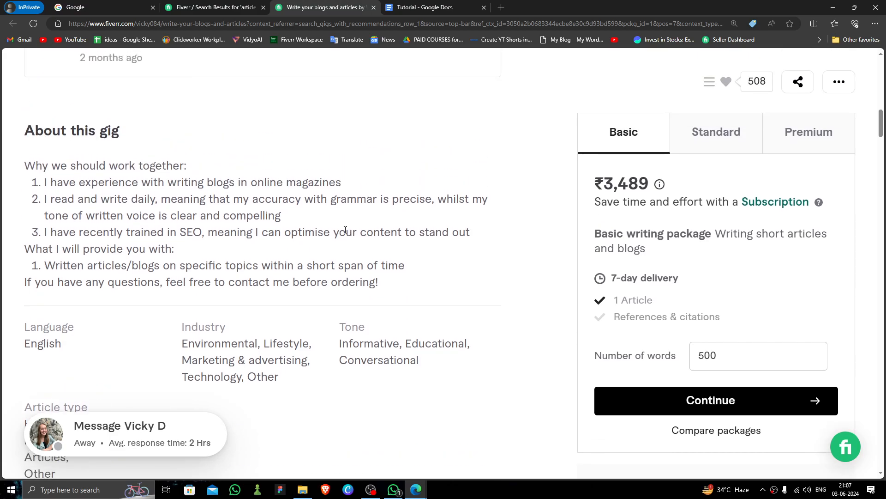
pyautogui.scroll(-2, 284, 232)
pyautogui.scroll(-12, 284, 232)
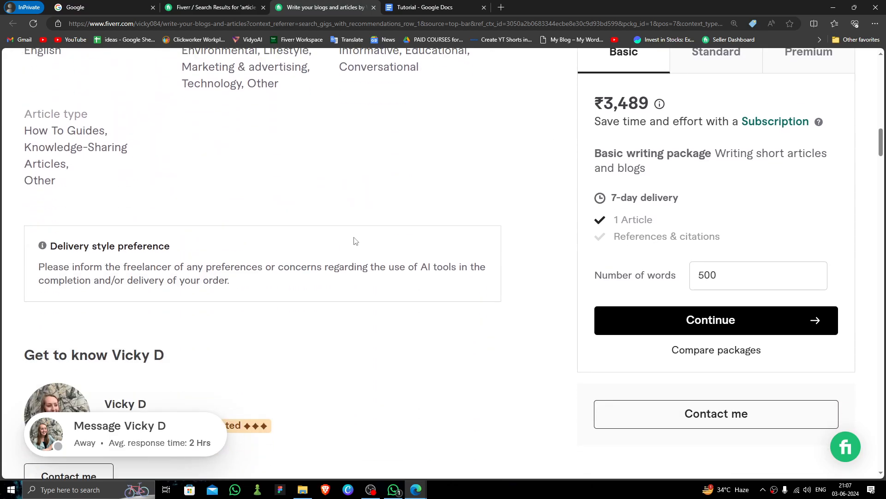
pyautogui.scroll(-2, 350, 240)
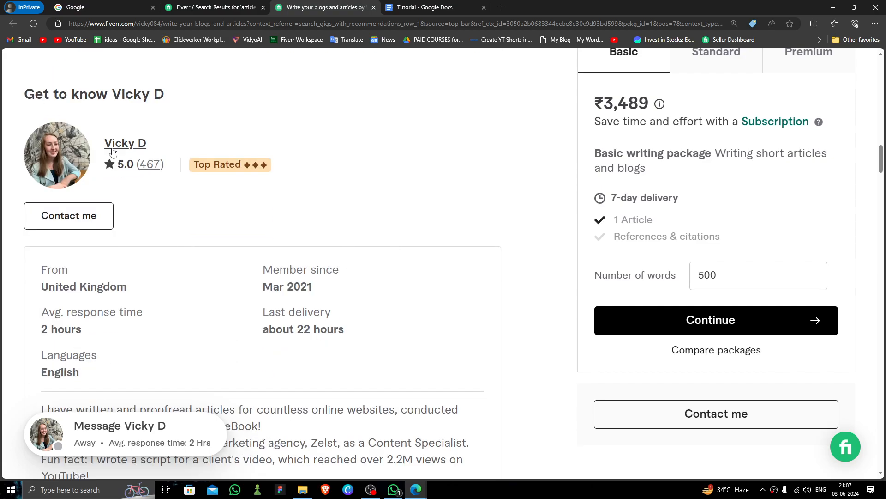
pyautogui.click(138, 146)
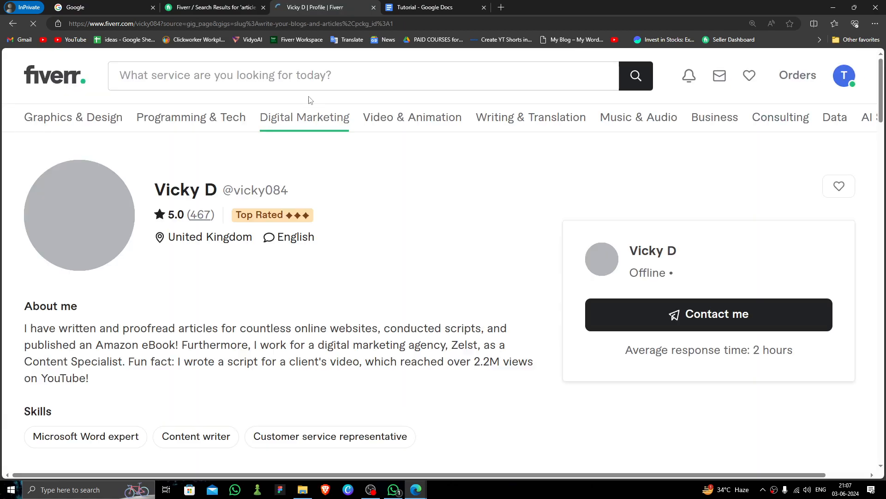
# Review the seller's gigs, portfolio and 5.0-rated reviews, then return to the Fiverr home page
pyautogui.scroll(-1, 333, 238)
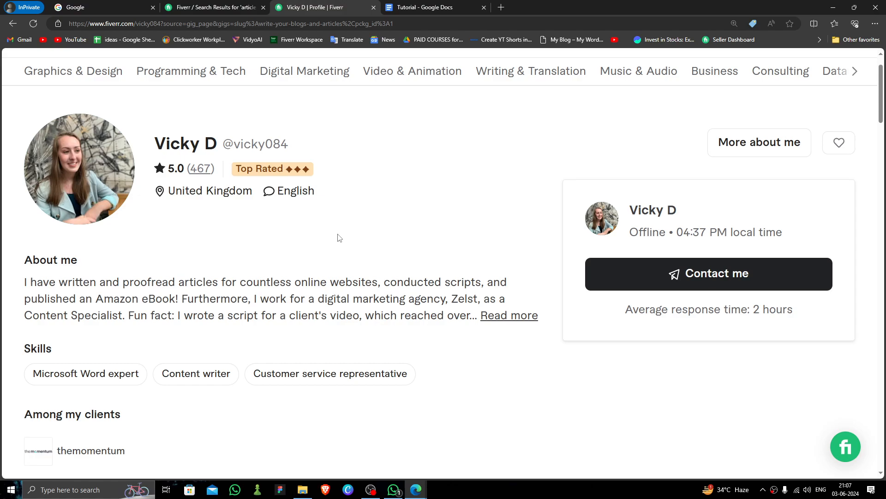
pyautogui.scroll(-4, 339, 238)
pyautogui.scroll(-1, 259, 248)
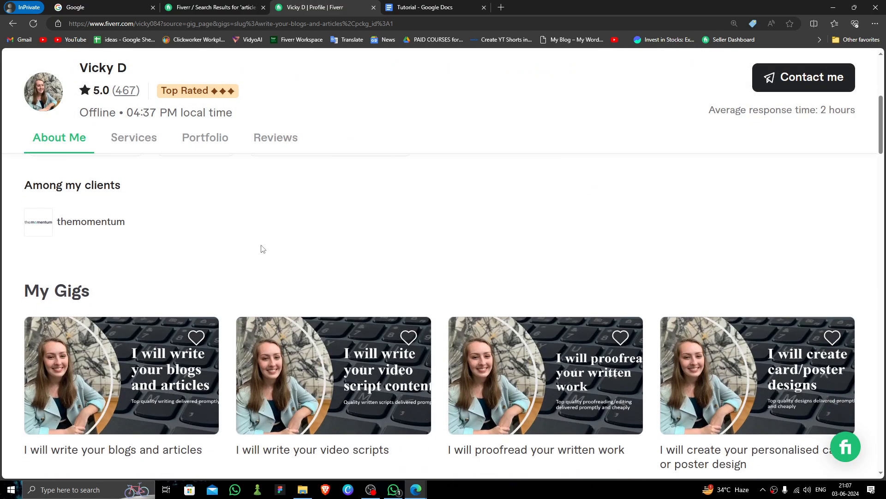
pyautogui.scroll(-3, 65, 251)
pyautogui.scroll(4, 64, 252)
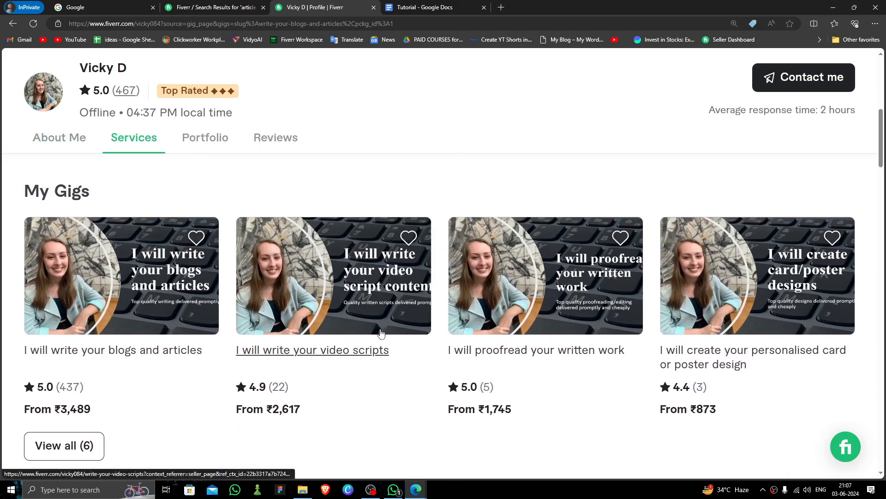
pyautogui.moveTo(92, 263)
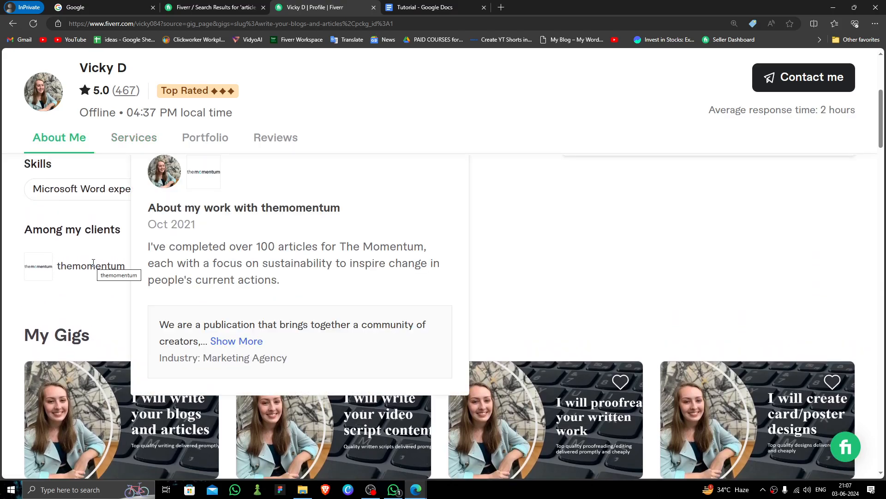
pyautogui.scroll(-7, 93, 262)
pyautogui.scroll(-4, 282, 345)
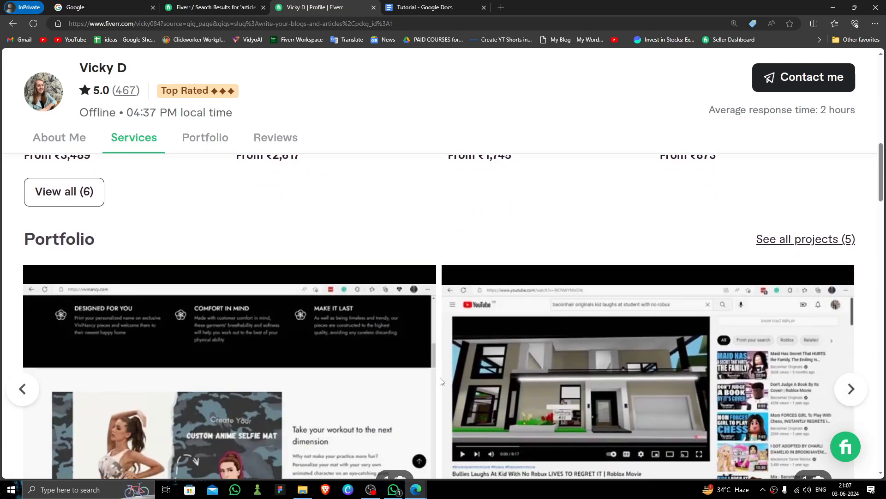
pyautogui.scroll(-4, 476, 367)
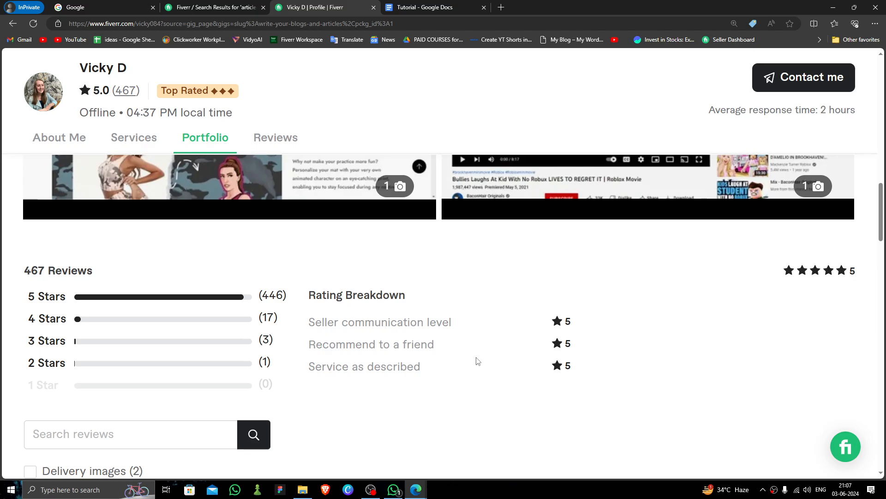
pyautogui.scroll(15, 204, 150)
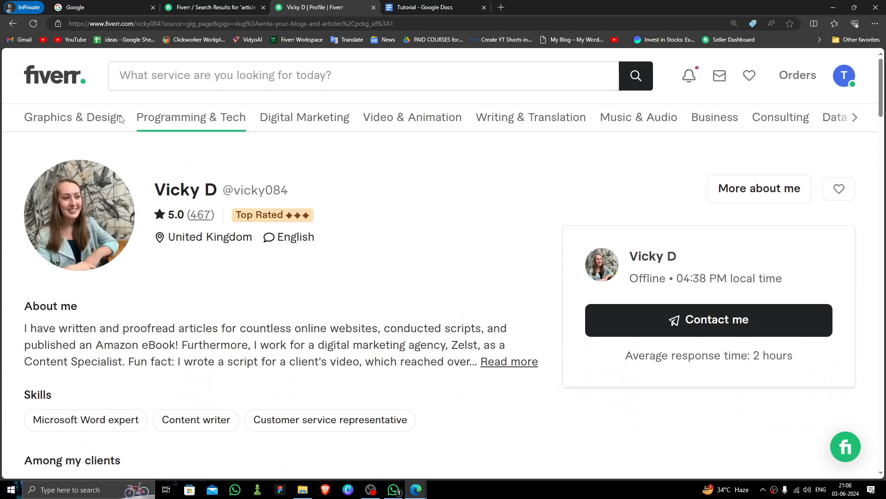
pyautogui.click(74, 79)
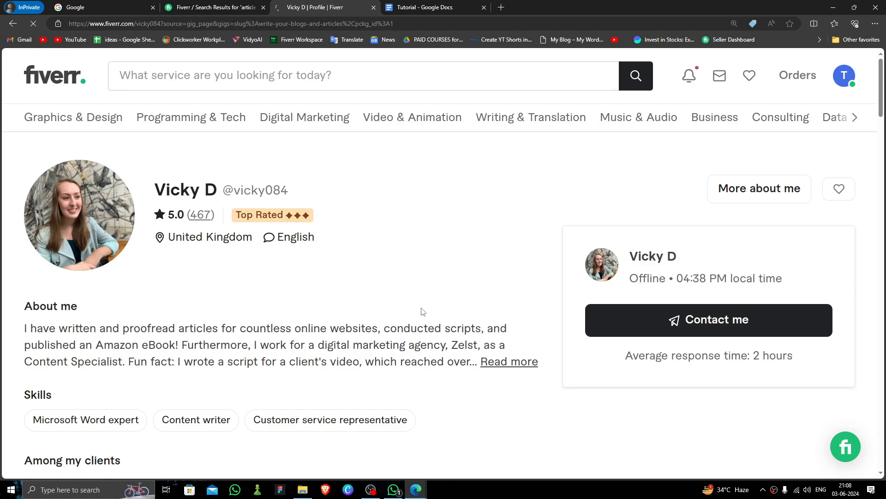